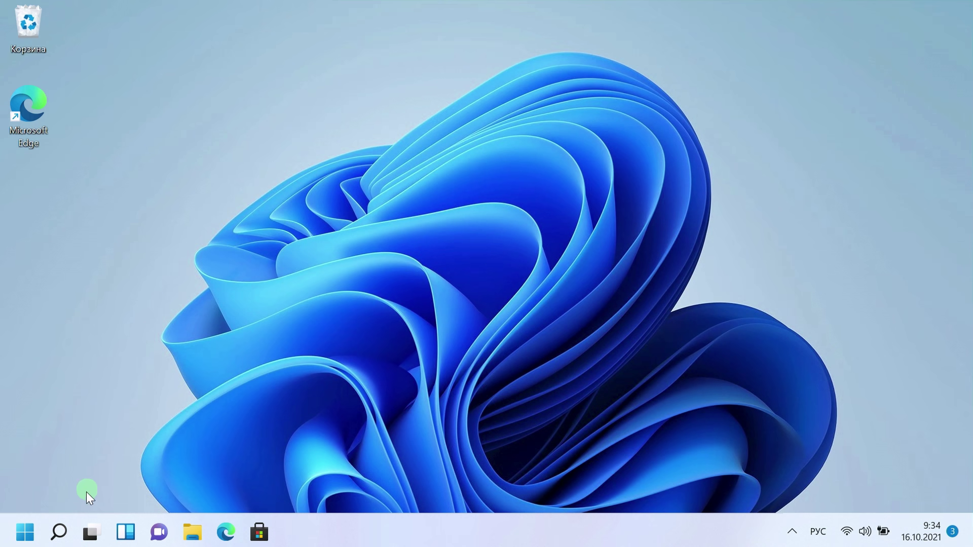
Step: Open the system information page and review the device and Windows specifications, including the edition, version and OS build
{"action": "right_click", "coordinate": [25, 531]}
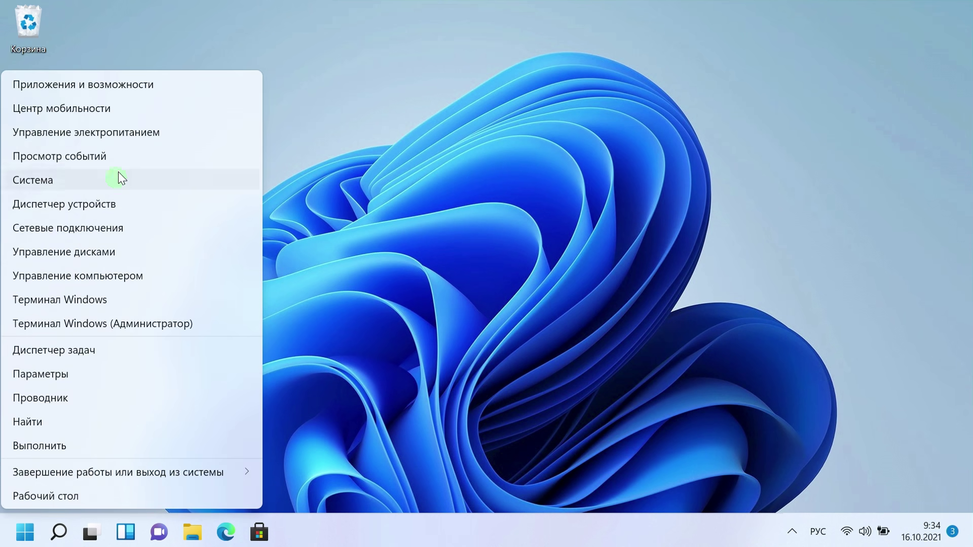
{"action": "left_click", "coordinate": [120, 180]}
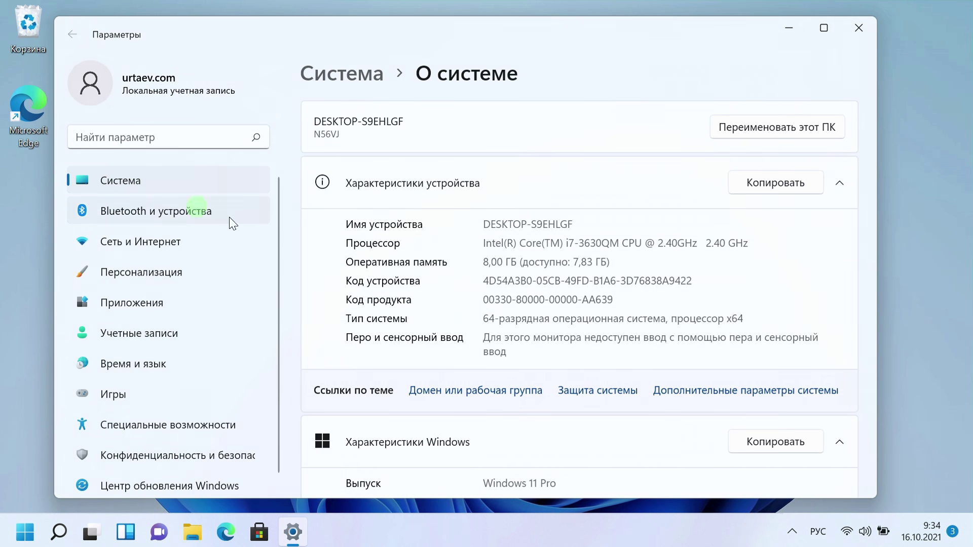
{"action": "scroll", "coordinate": [690, 281], "scroll_direction": "down", "scroll_amount": 1}
{"action": "scroll", "coordinate": [690, 281], "scroll_direction": "down", "scroll_amount": 3}
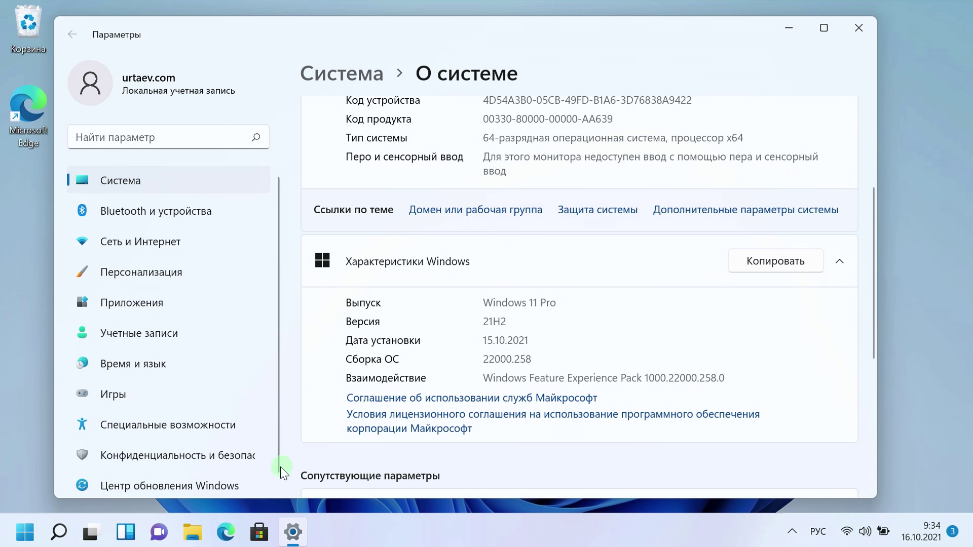
Step: Open Центр обновления Windows and pause updates for 5 weeks
{"action": "left_click", "coordinate": [218, 486]}
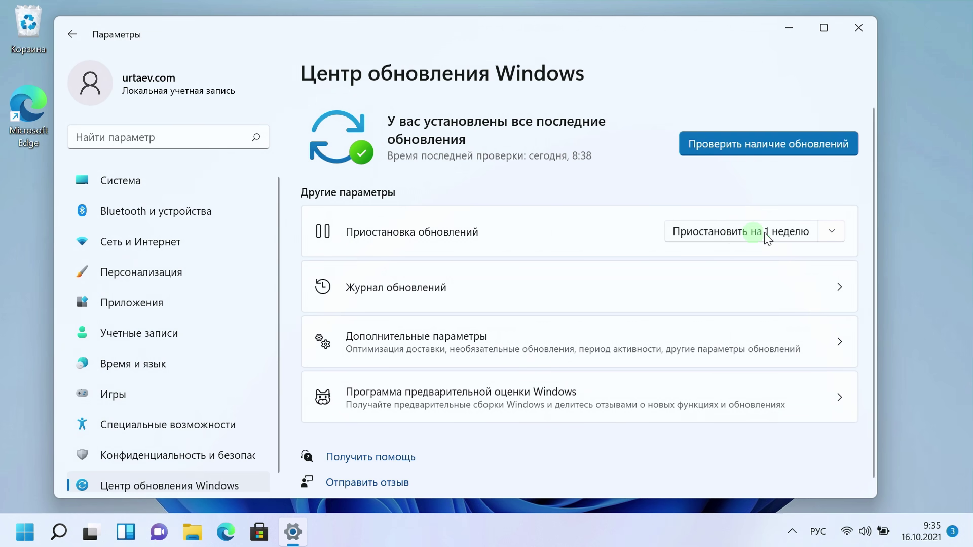
{"action": "left_click", "coordinate": [829, 233]}
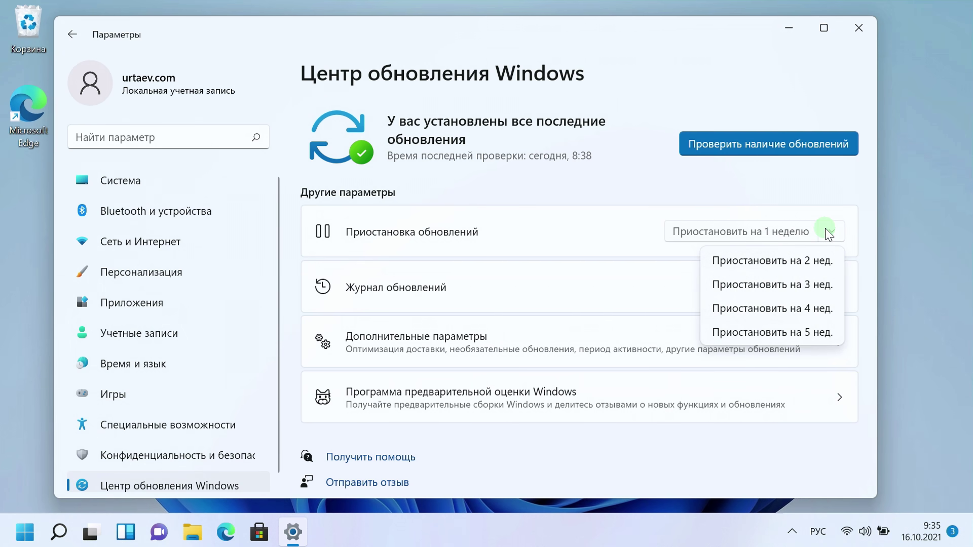
{"action": "left_click", "coordinate": [779, 334]}
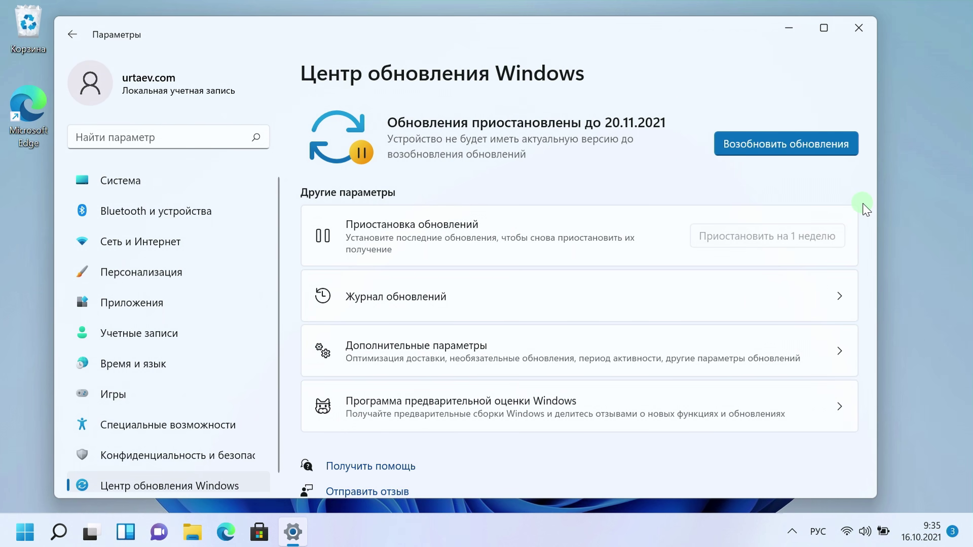
Step: Resume Windows updates and view the available pause durations without choosing one
{"action": "left_click", "coordinate": [804, 150]}
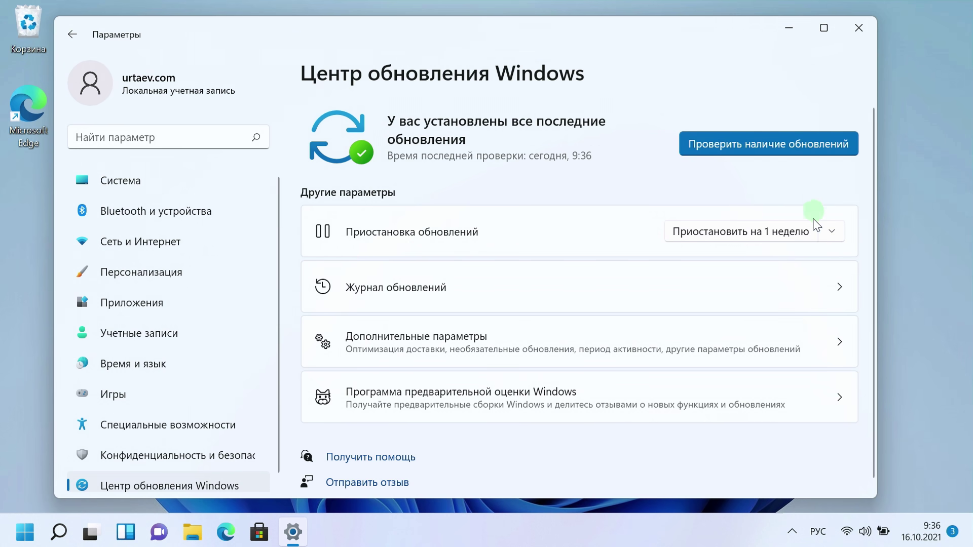
{"action": "left_click", "coordinate": [839, 236]}
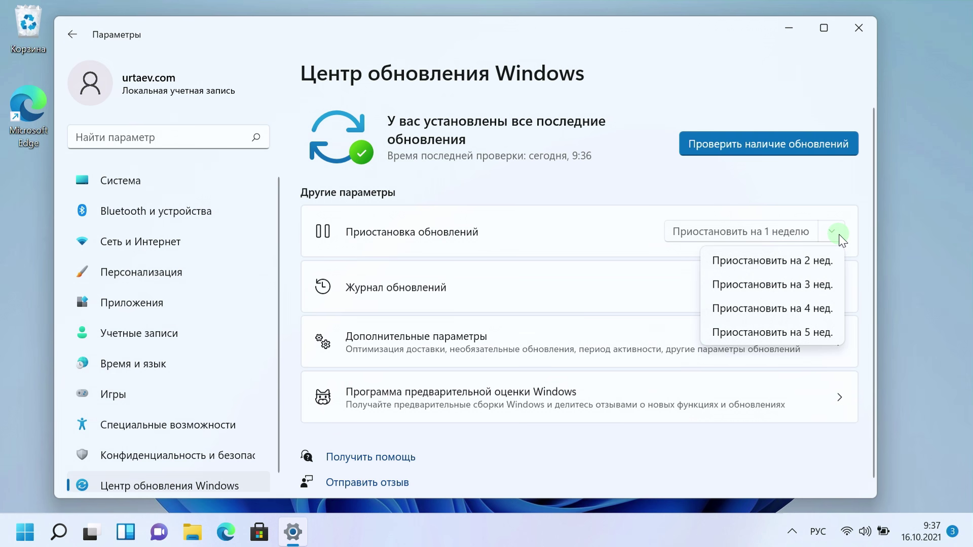
{"action": "left_click", "coordinate": [672, 294]}
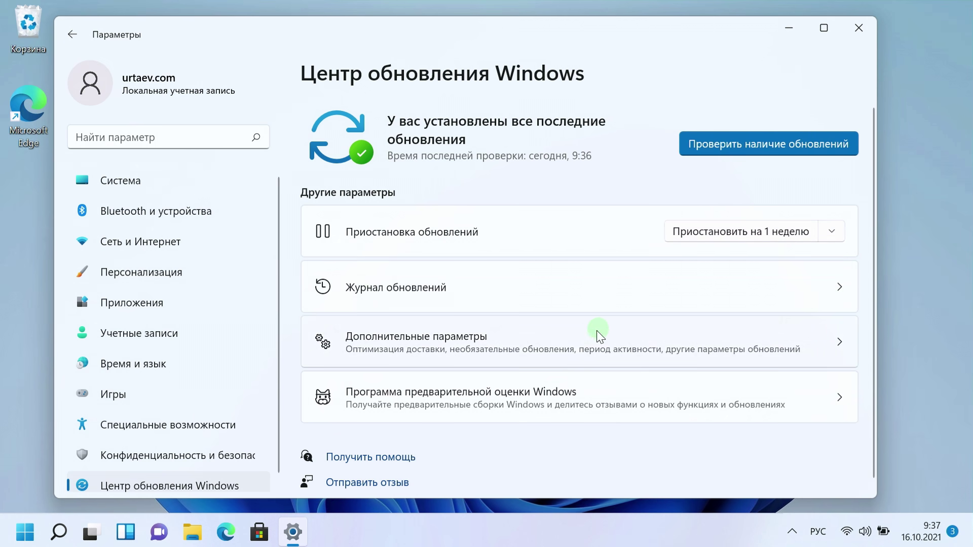
Step: Review the update centre's Дополнительные параметры and open Настроенные политики обновления
{"action": "left_click", "coordinate": [668, 344]}
{"action": "scroll", "coordinate": [669, 344], "scroll_direction": "down", "scroll_amount": 5}
{"action": "scroll", "coordinate": [669, 345], "scroll_direction": "down", "scroll_amount": 3}
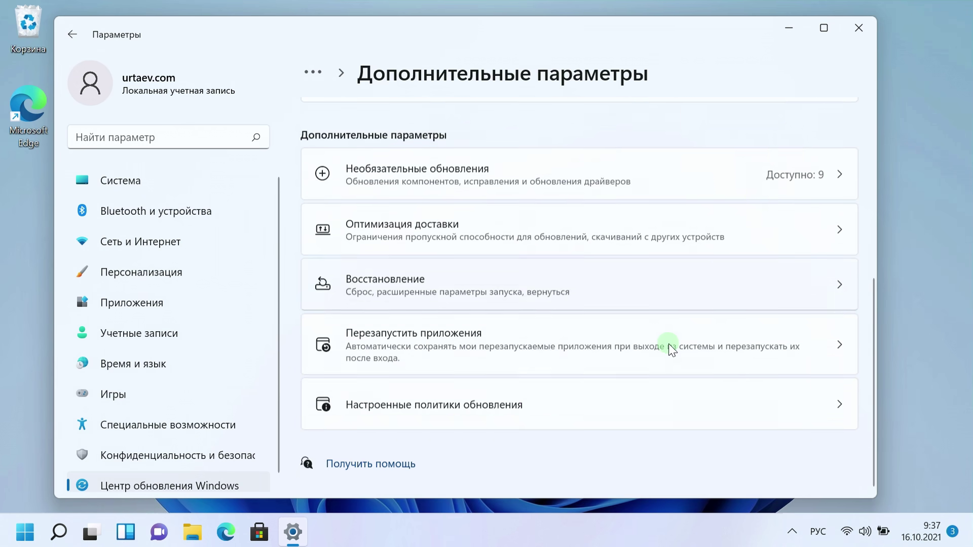
{"action": "left_click", "coordinate": [760, 400]}
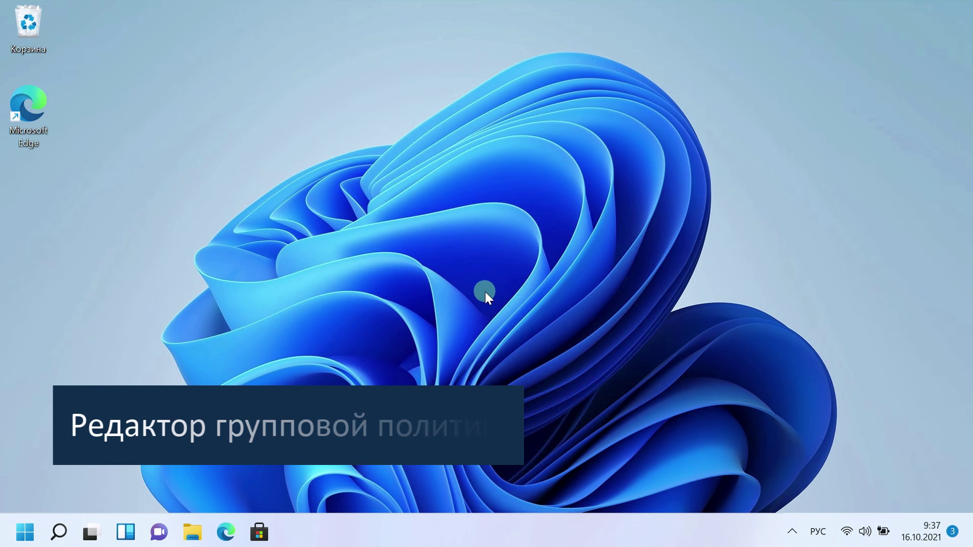
Step: Search Windows for gpedit.msc using the English keyboard layout
{"action": "key", "text": "super"}
{"action": "key", "text": "alt+shift"}
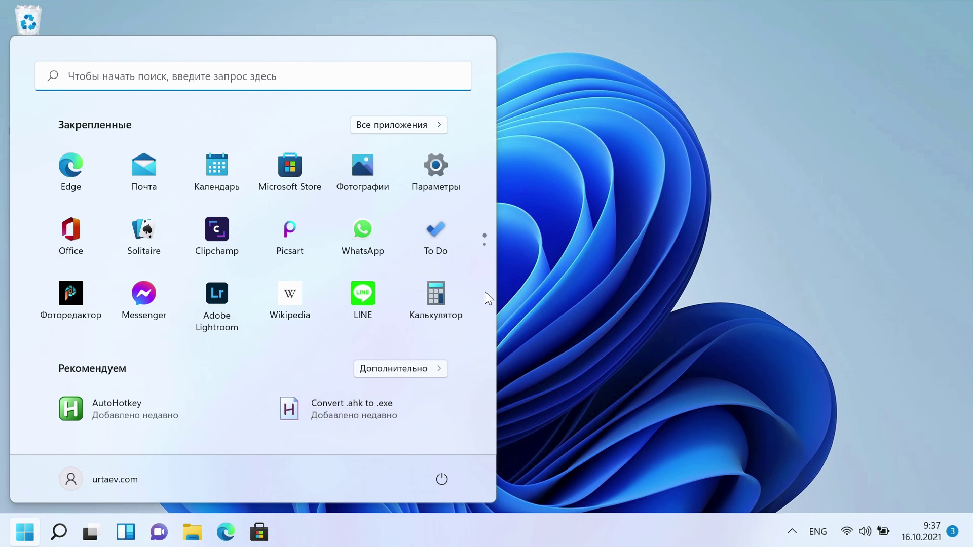
{"action": "type", "text": "gpedit.msc"}
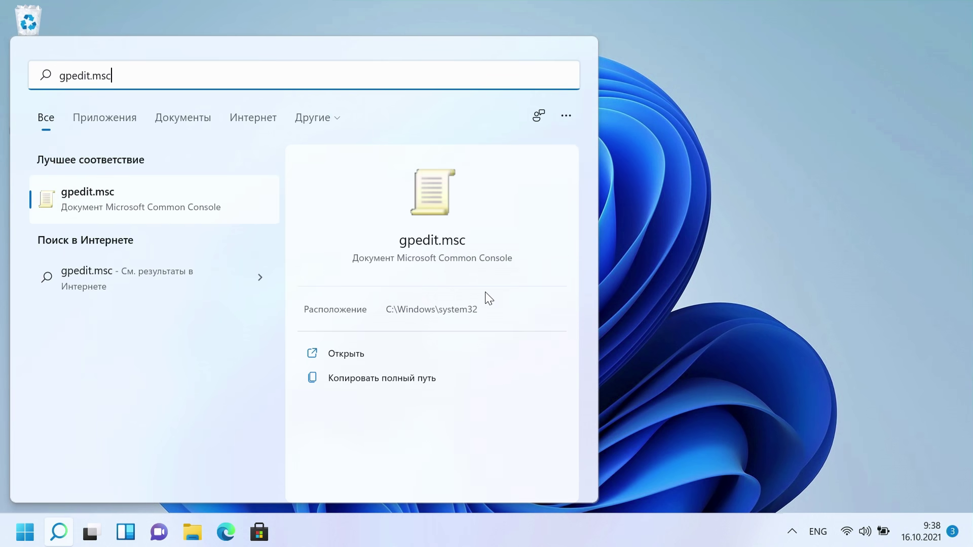
Step: Replace the search query with "групп" in the Russian layout and open Изменение групповой политики
{"action": "key", "text": "BackSpace"}
{"action": "key", "text": "BackSpace"}
{"action": "key", "text": "BackSpace"}
{"action": "key", "text": "BackSpace"}
{"action": "key", "text": "BackSpace"}
{"action": "key", "text": "BackSpace"}
{"action": "key", "text": "BackSpace"}
{"action": "key", "text": "BackSpace"}
{"action": "key", "text": "BackSpace"}
{"action": "key", "text": "BackSpace"}
{"action": "key", "text": "alt+shift"}
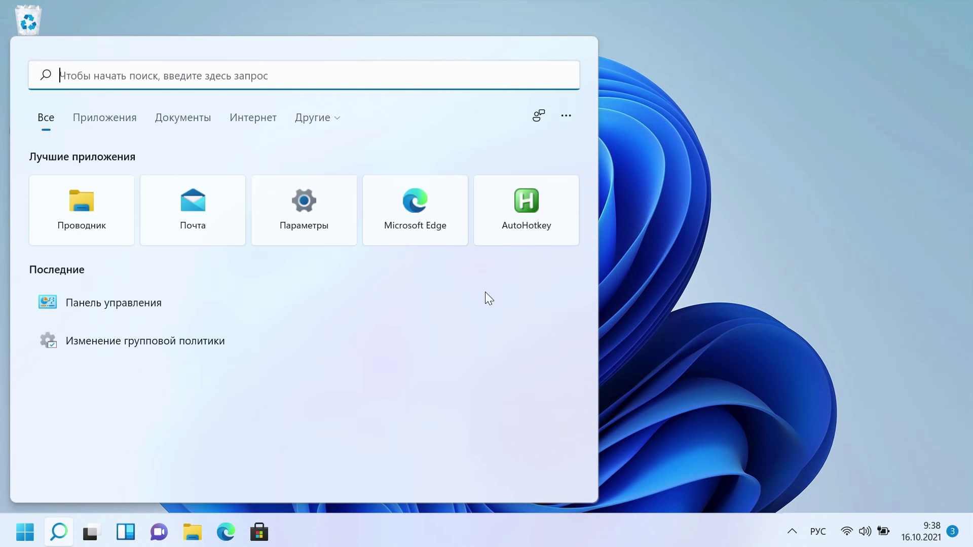
{"action": "type", "text": "групп"}
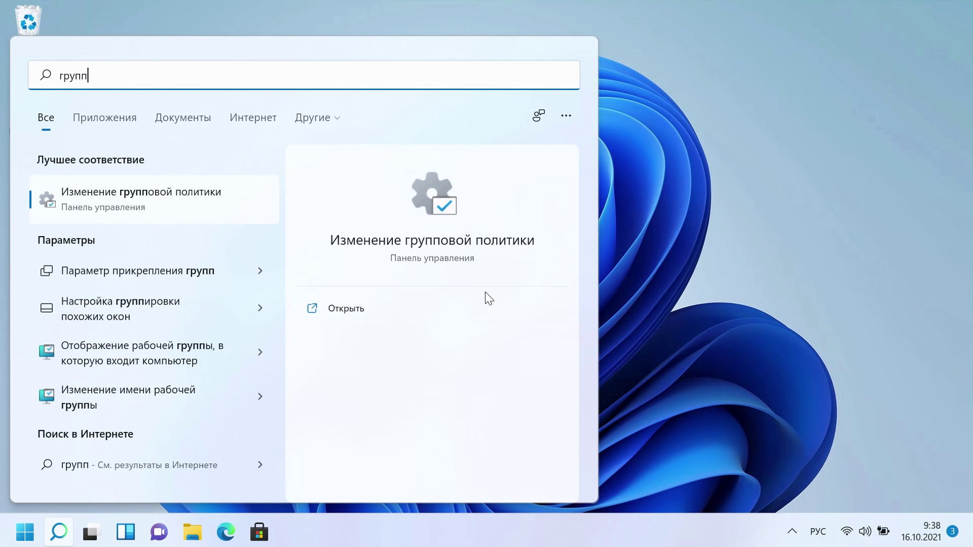
{"action": "left_click", "coordinate": [161, 204]}
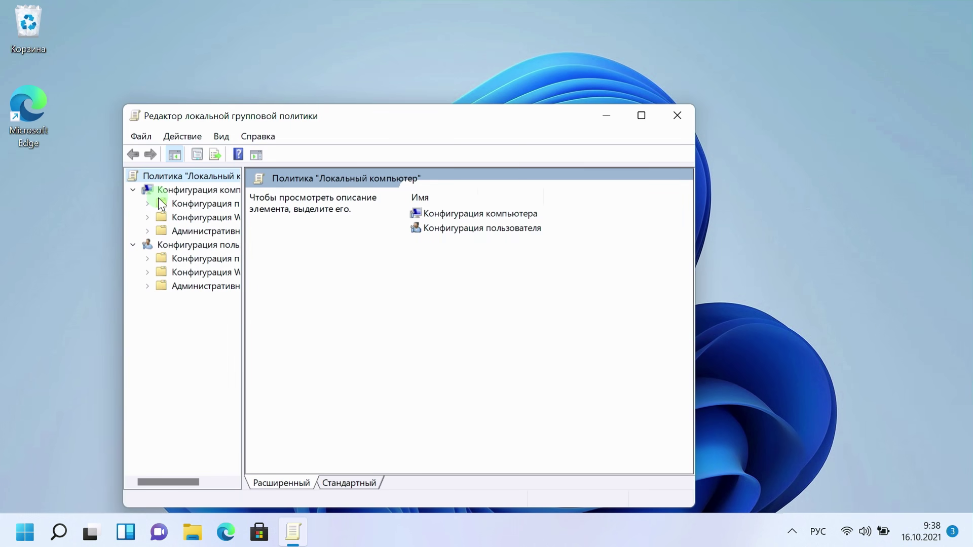
Step: Reposition and widen the local group policy editor window, enlarging its console tree so the folder names are readable
{"action": "left_click_drag", "start_coordinate": [290, 117], "coordinate": [238, 22]}
{"action": "left_click_drag", "start_coordinate": [645, 265], "coordinate": [813, 243]}
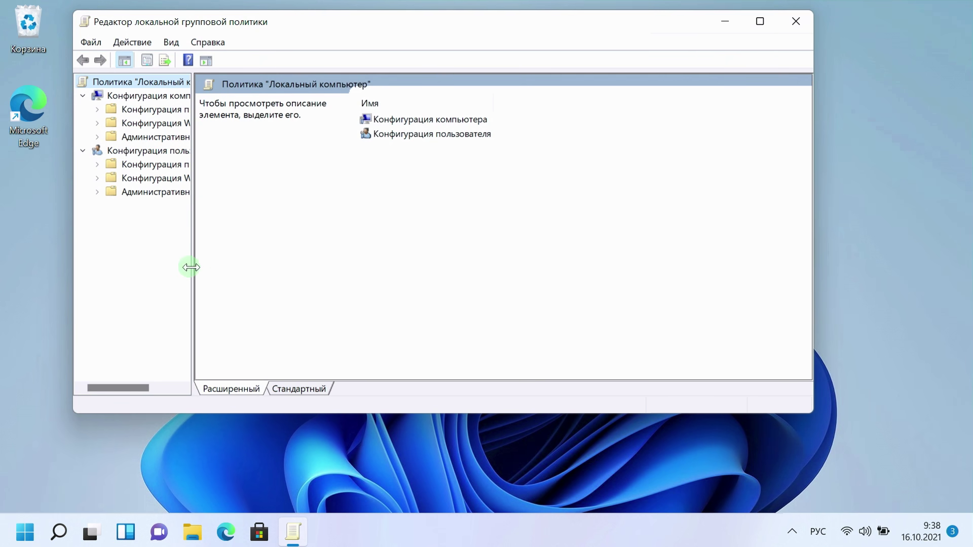
{"action": "left_click_drag", "start_coordinate": [192, 263], "coordinate": [256, 259]}
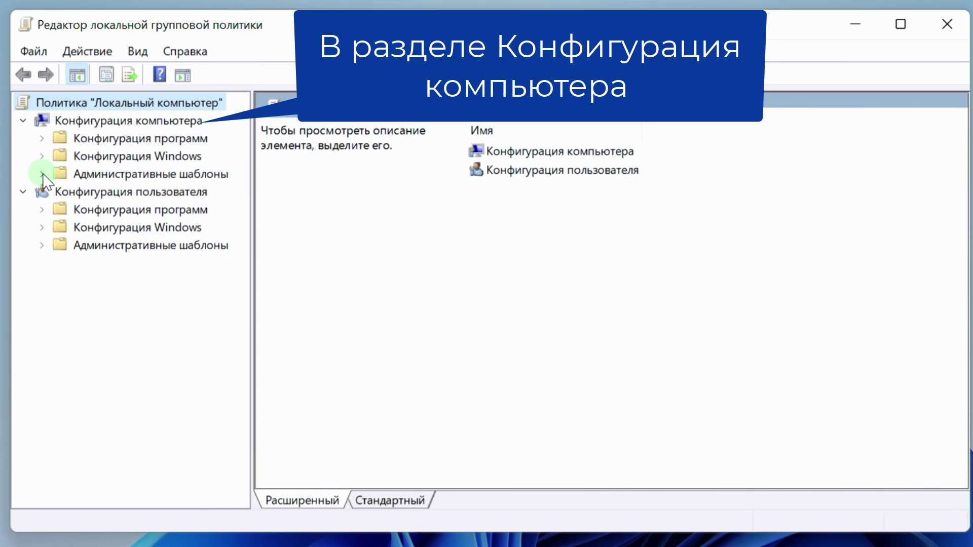
Step: Under Конфигурация компьютера, expand Административные шаблоны and Компоненты Windows, and widen the tree around Центр обновления Windows
{"action": "left_click", "coordinate": [42, 174]}
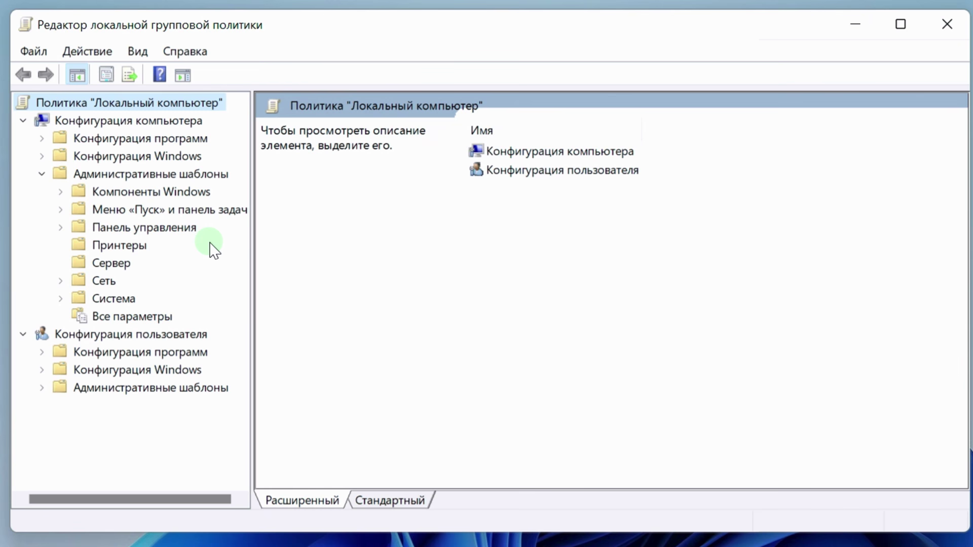
{"action": "left_click", "coordinate": [61, 192]}
{"action": "scroll", "coordinate": [94, 185], "scroll_direction": "down", "scroll_amount": 12}
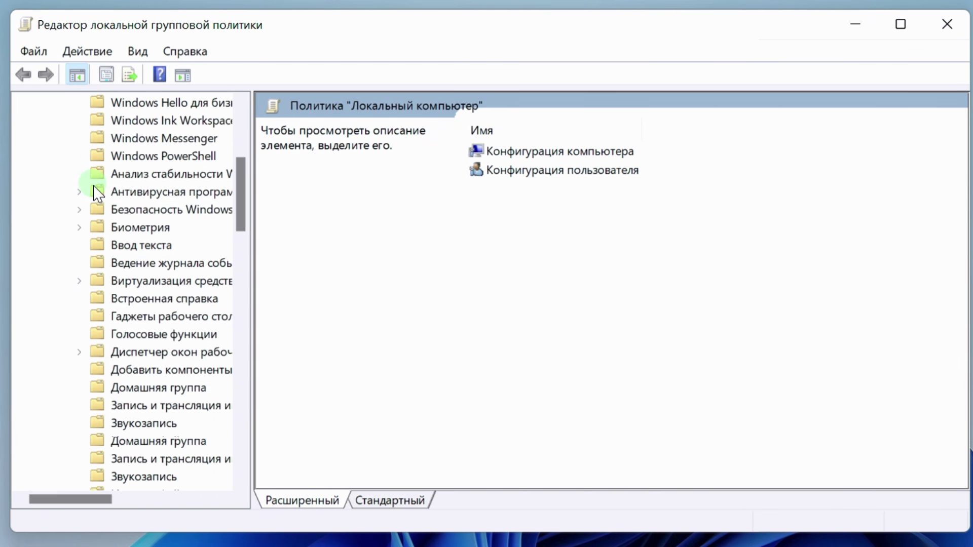
{"action": "scroll", "coordinate": [96, 194], "scroll_direction": "down", "scroll_amount": 14}
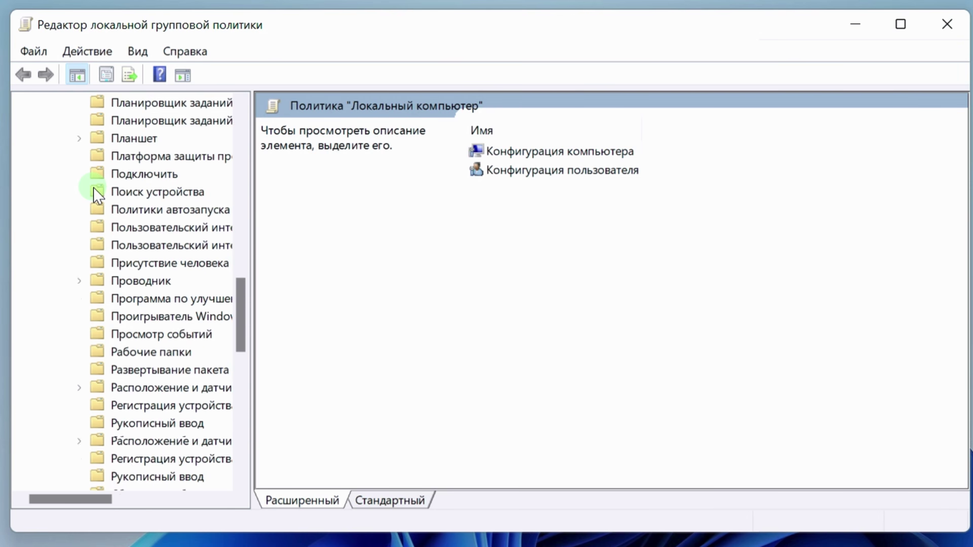
{"action": "scroll", "coordinate": [99, 193], "scroll_direction": "up", "scroll_amount": 2}
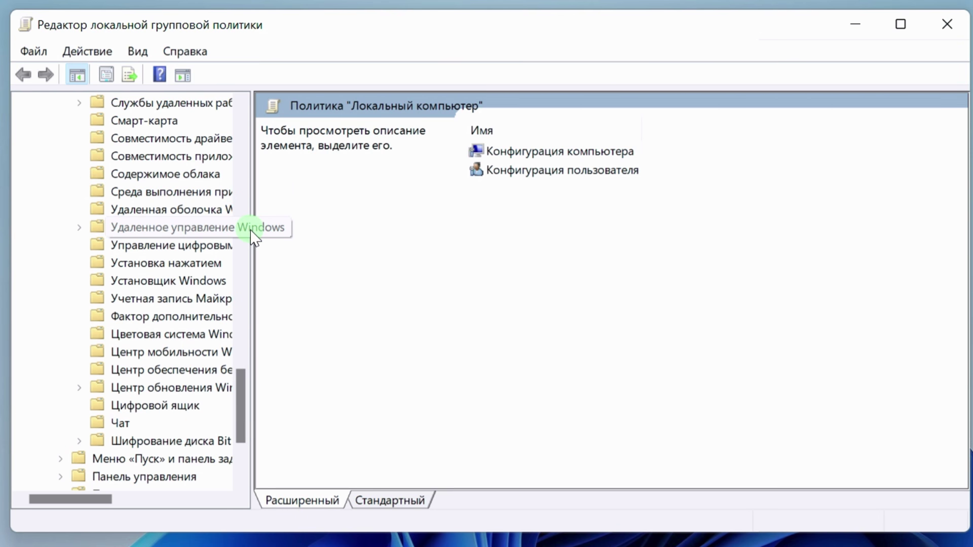
{"action": "left_click_drag", "start_coordinate": [252, 246], "coordinate": [313, 259]}
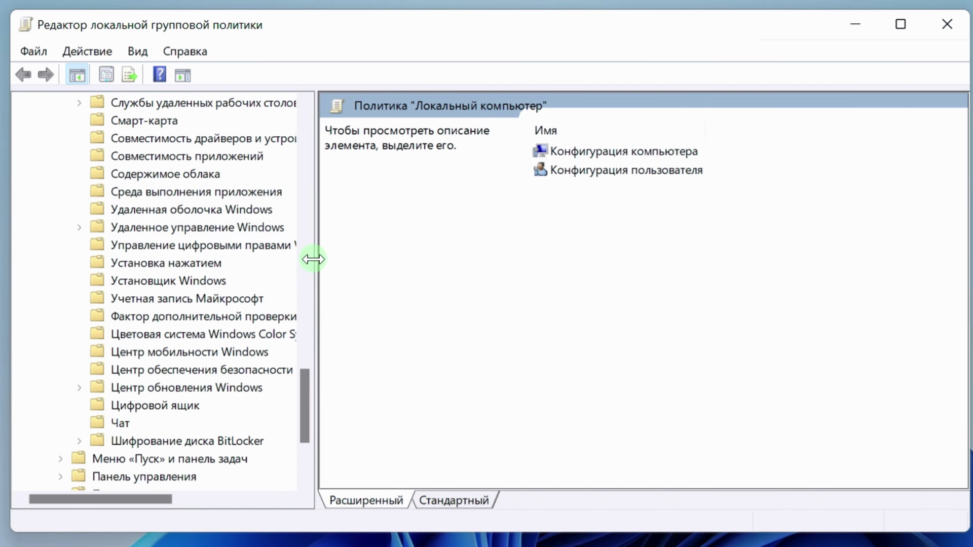
Step: Expand Центр обновления Windows and open its Управление интерфейсом пользователя folder, widening the tree to show full names
{"action": "left_click", "coordinate": [80, 388]}
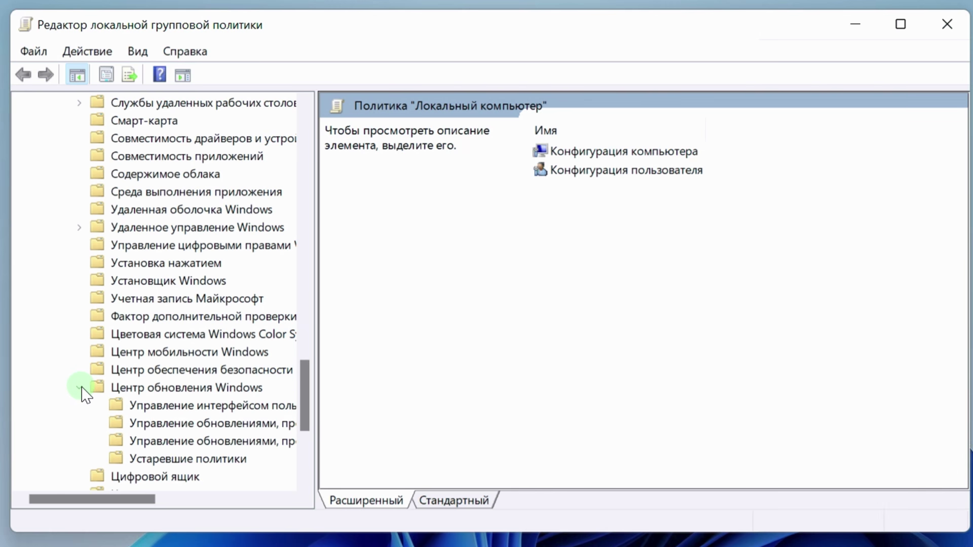
{"action": "left_click_drag", "start_coordinate": [315, 379], "coordinate": [393, 382]}
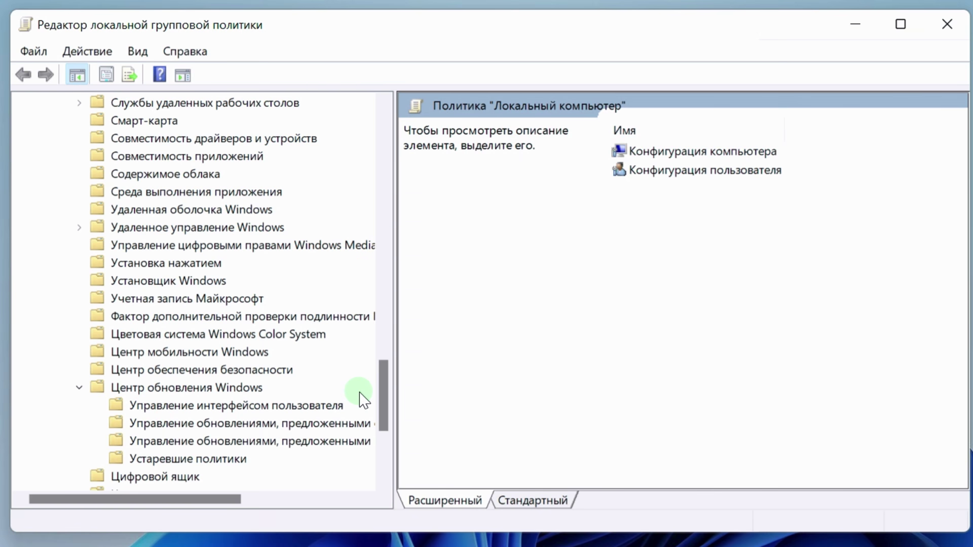
{"action": "left_click", "coordinate": [248, 407]}
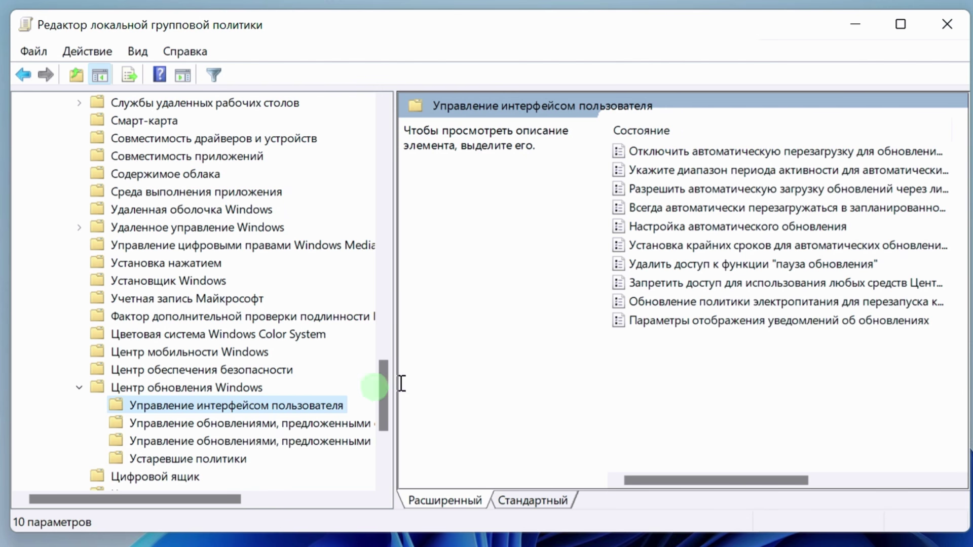
Step: Open the Настройка автоматического обновления policy for editing and widen its dialog
{"action": "right_click", "coordinate": [673, 231]}
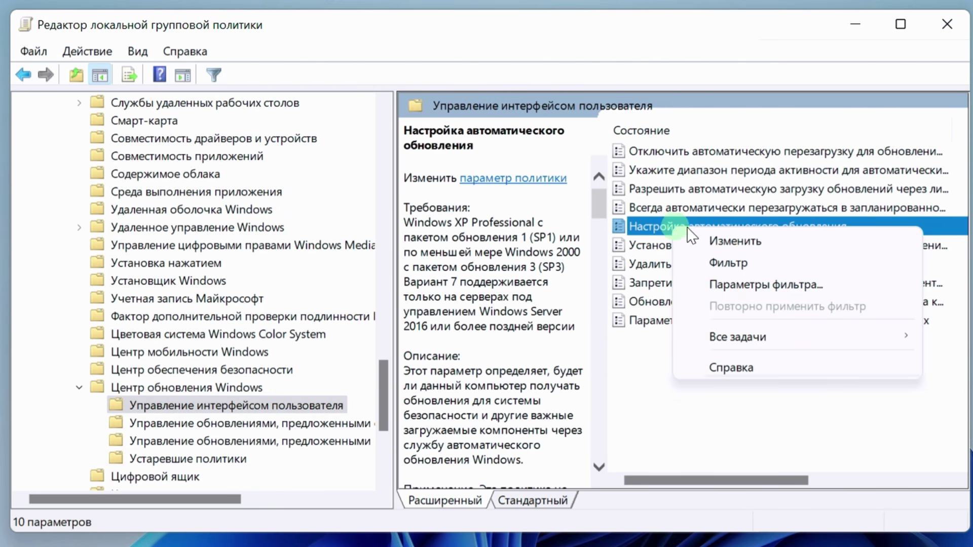
{"action": "left_click", "coordinate": [723, 240]}
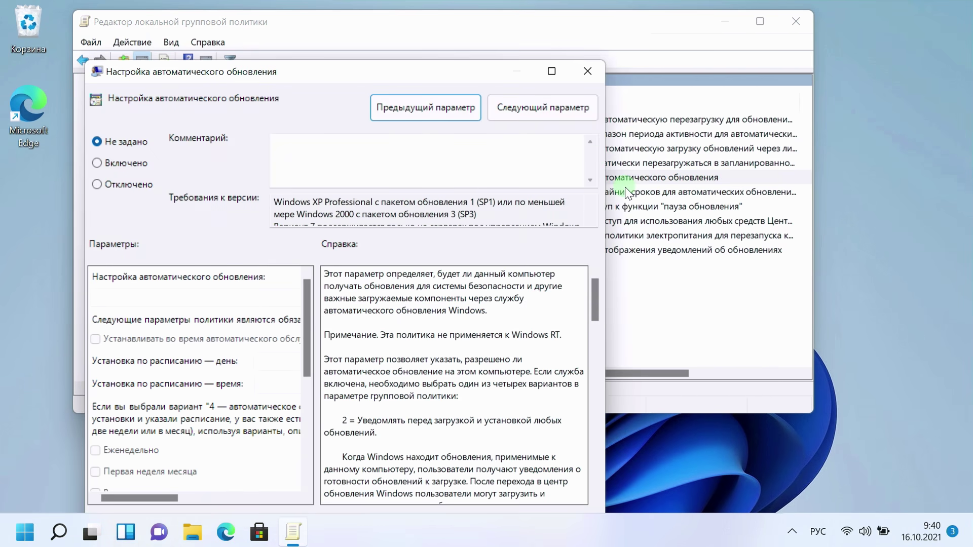
{"action": "left_click_drag", "start_coordinate": [459, 72], "coordinate": [428, 16]}
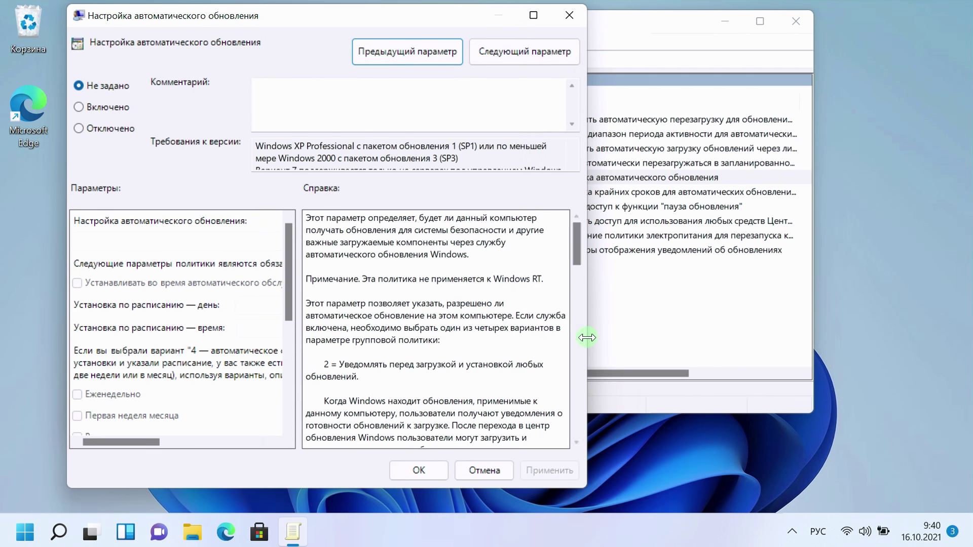
{"action": "left_click_drag", "start_coordinate": [587, 337], "coordinate": [880, 322]}
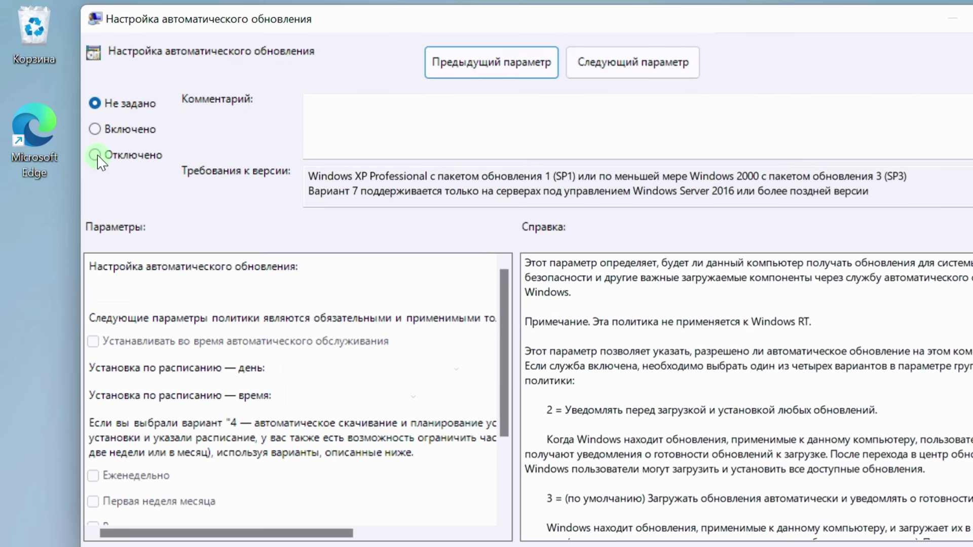
Step: Set the policy to Включено and review the available automatic update modes
{"action": "left_click", "coordinate": [94, 129]}
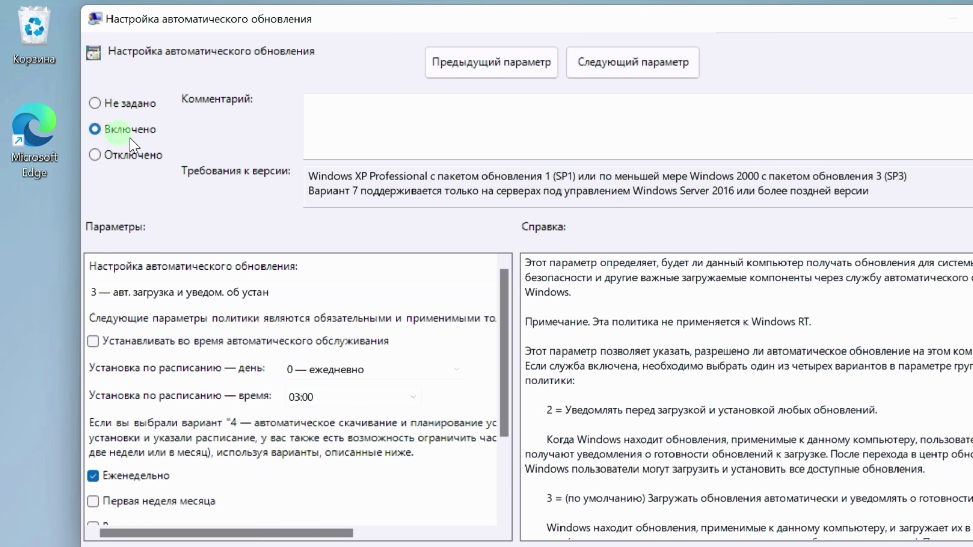
{"action": "left_click", "coordinate": [448, 296]}
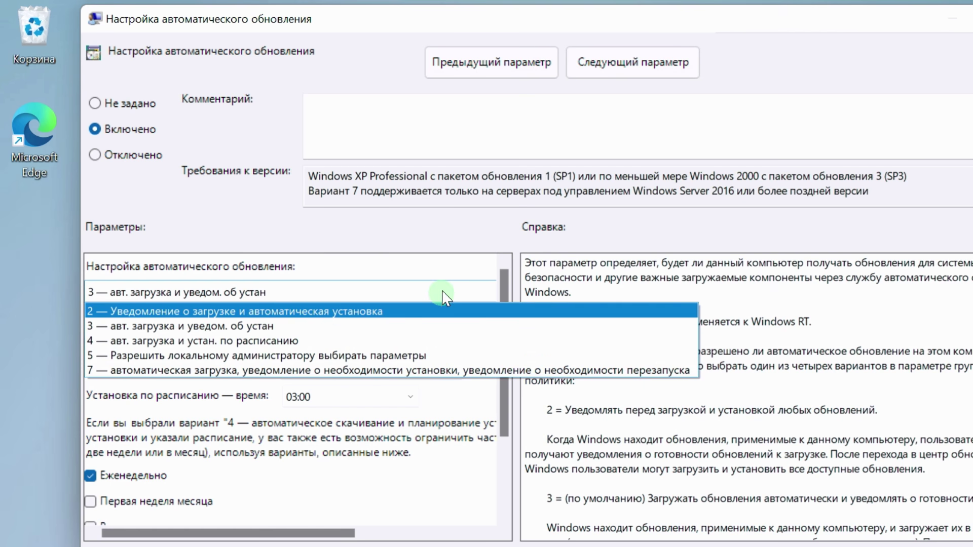
{"action": "left_click", "coordinate": [446, 239]}
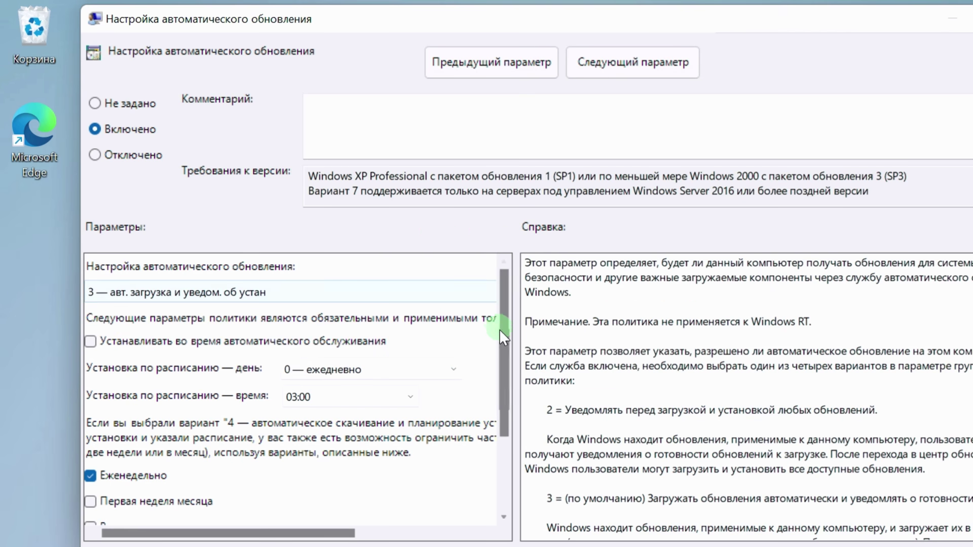
{"action": "mouse_move", "coordinate": [503, 351]}
{"action": "left_mouse_down"}
{"action": "mouse_move", "coordinate": [506, 442]}
{"action": "mouse_move", "coordinate": [506, 353]}
{"action": "left_mouse_up"}
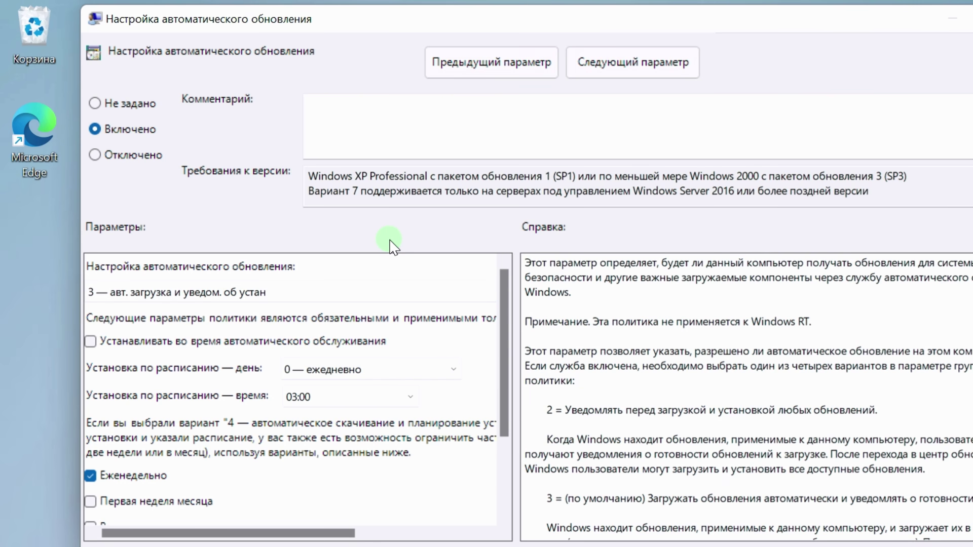
Step: Set the Настройка автоматического обновления policy to Отключено
{"action": "left_click", "coordinate": [95, 156]}
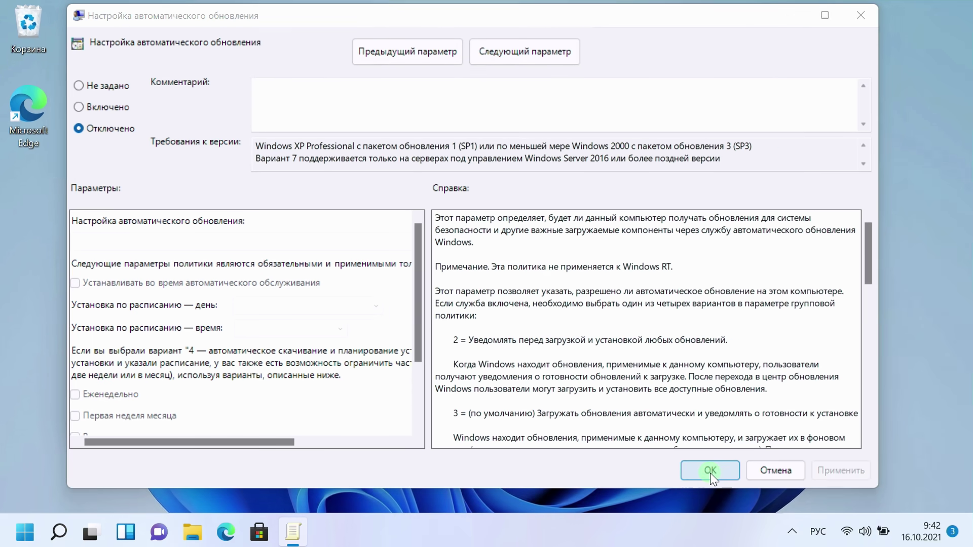
Step: Confirm the Настройка автоматического обновления policy settings and close the local group policy editor
{"action": "left_click", "coordinate": [710, 470]}
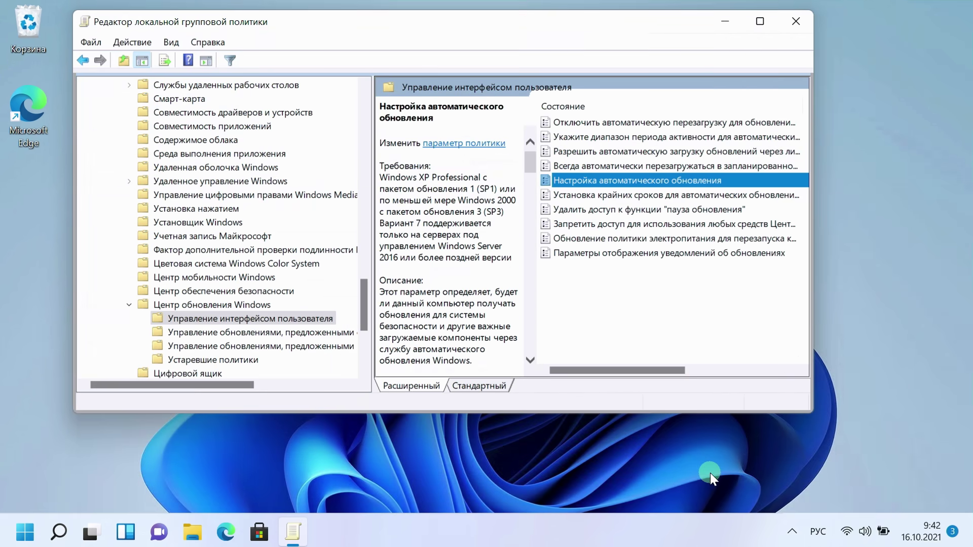
{"action": "left_click", "coordinate": [798, 23]}
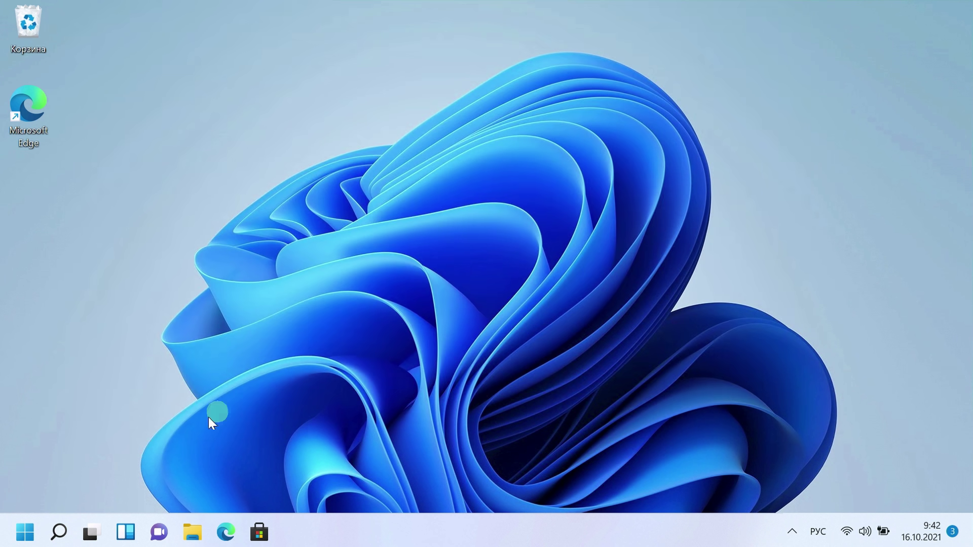
Step: Open Центр обновления Windows in the system settings and review Настроенные политики обновления under its Дополнительные параметры
{"action": "left_click", "coordinate": [24, 532]}
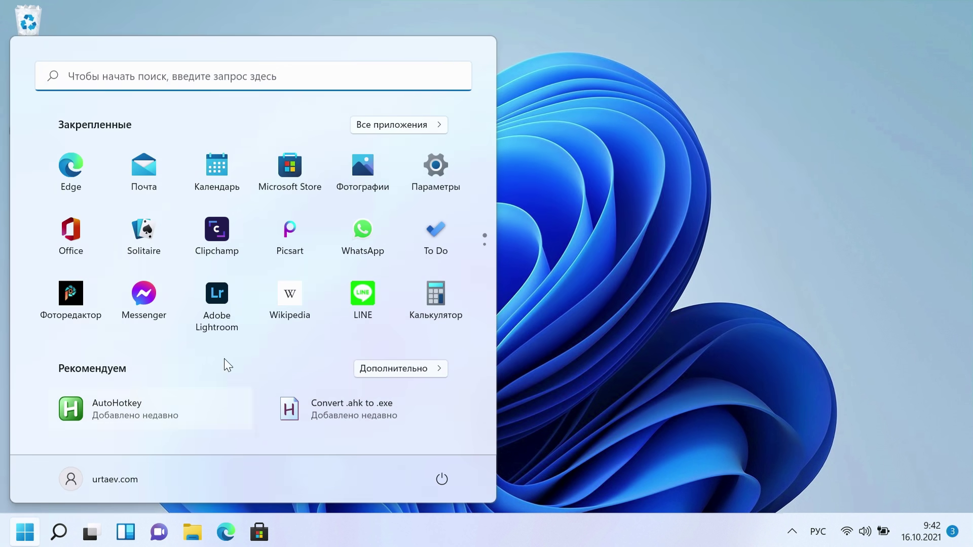
{"action": "left_click", "coordinate": [419, 178]}
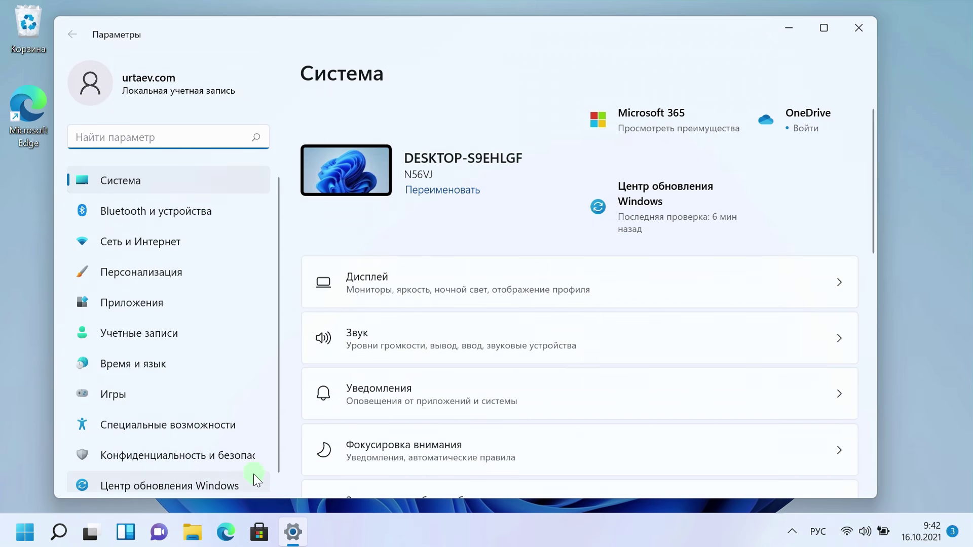
{"action": "left_click", "coordinate": [228, 485]}
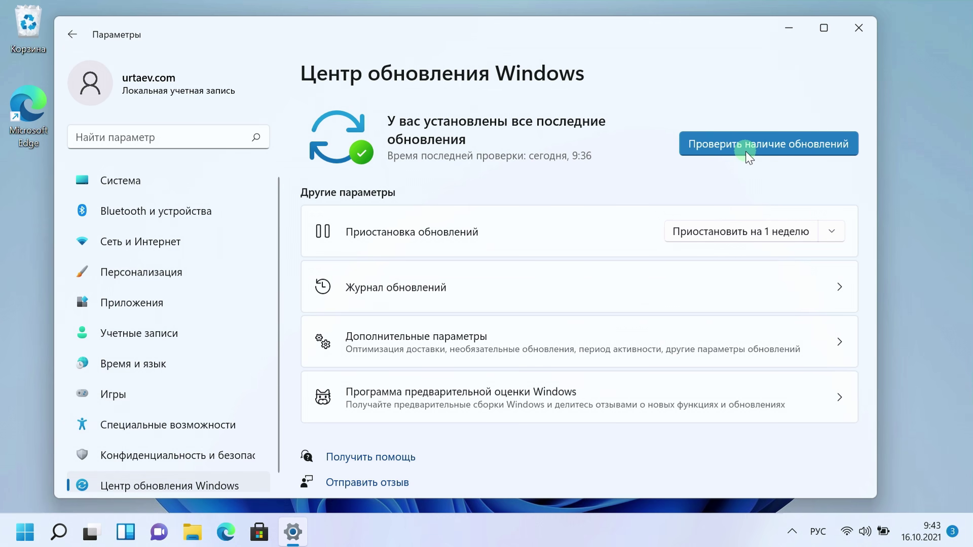
{"action": "left_click", "coordinate": [697, 339]}
{"action": "scroll", "coordinate": [698, 344], "scroll_direction": "down", "scroll_amount": 5}
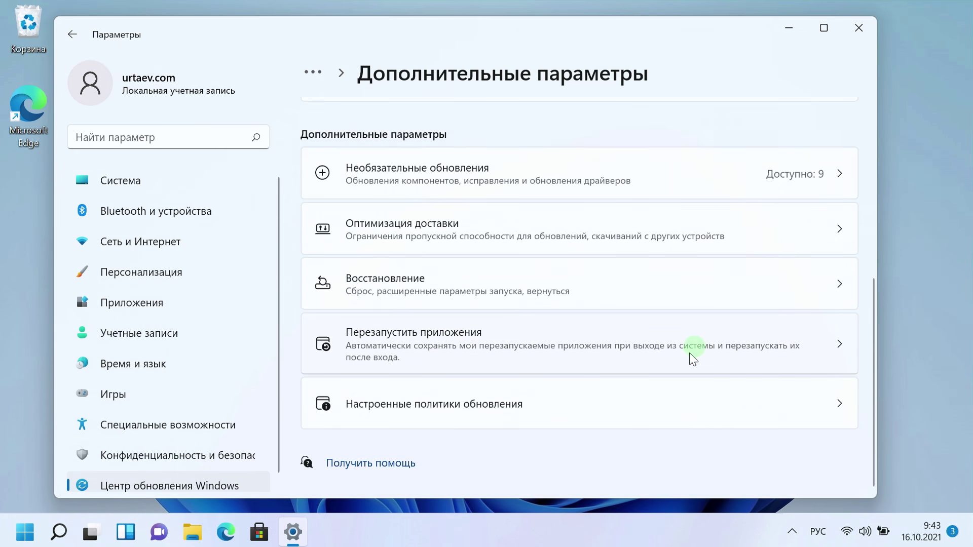
{"action": "left_click", "coordinate": [573, 404]}
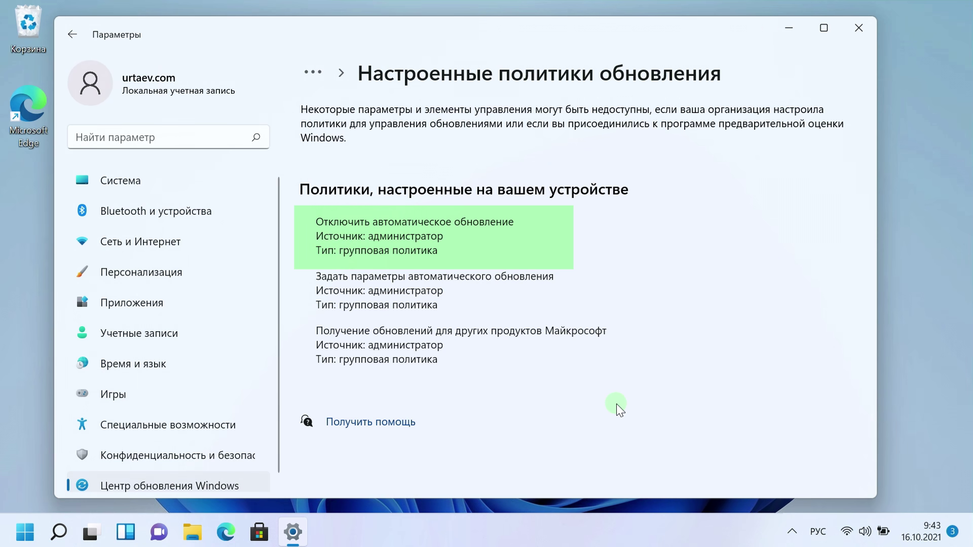
{"action": "left_click", "coordinate": [80, 39]}
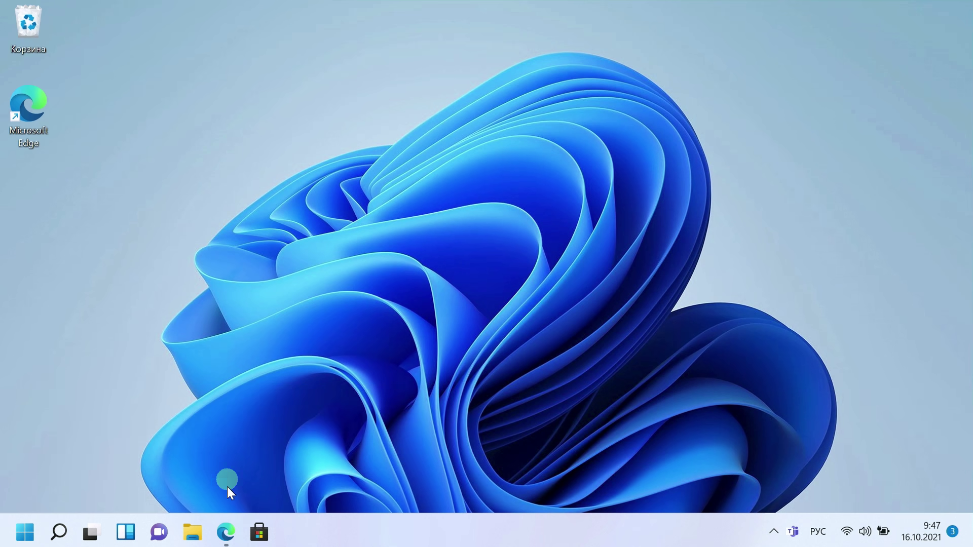
Step: Switch to Edge, download Windows Update Blocker through the sordum.org link in the expanded video description, and close the browser
{"action": "left_click", "coordinate": [226, 532]}
{"action": "scroll", "coordinate": [289, 449], "scroll_direction": "down", "scroll_amount": 4}
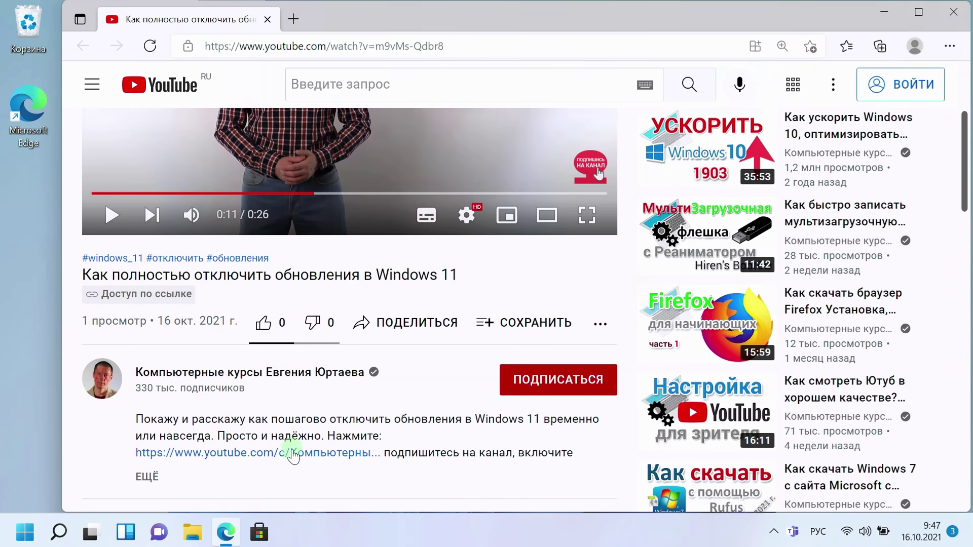
{"action": "scroll", "coordinate": [293, 456], "scroll_direction": "down", "scroll_amount": 1}
{"action": "left_click", "coordinate": [147, 401]}
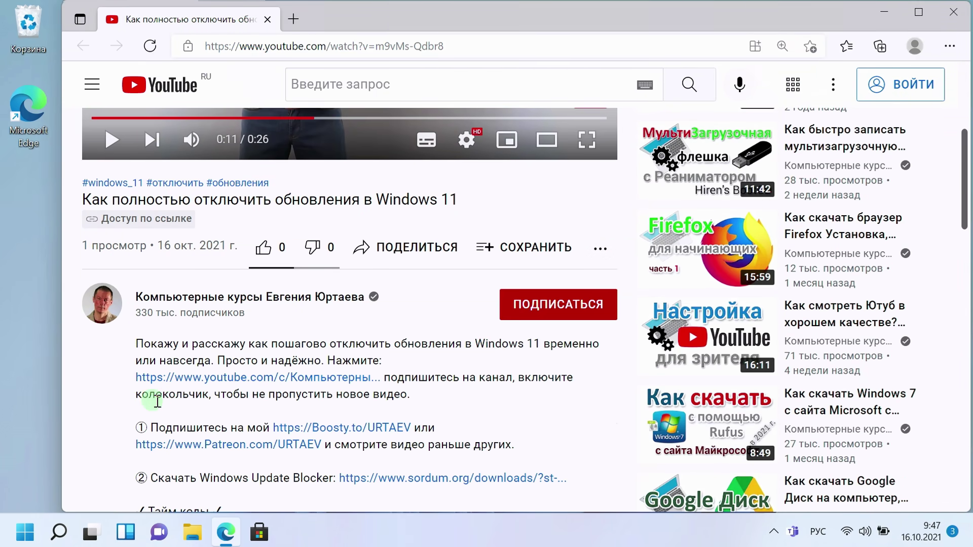
{"action": "scroll", "coordinate": [292, 385], "scroll_direction": "down", "scroll_amount": 3}
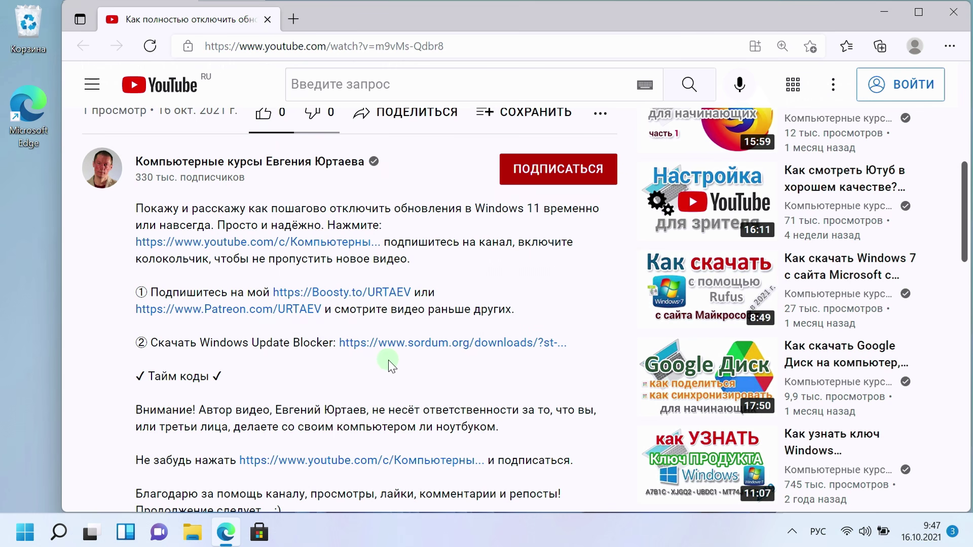
{"action": "left_click", "coordinate": [432, 343]}
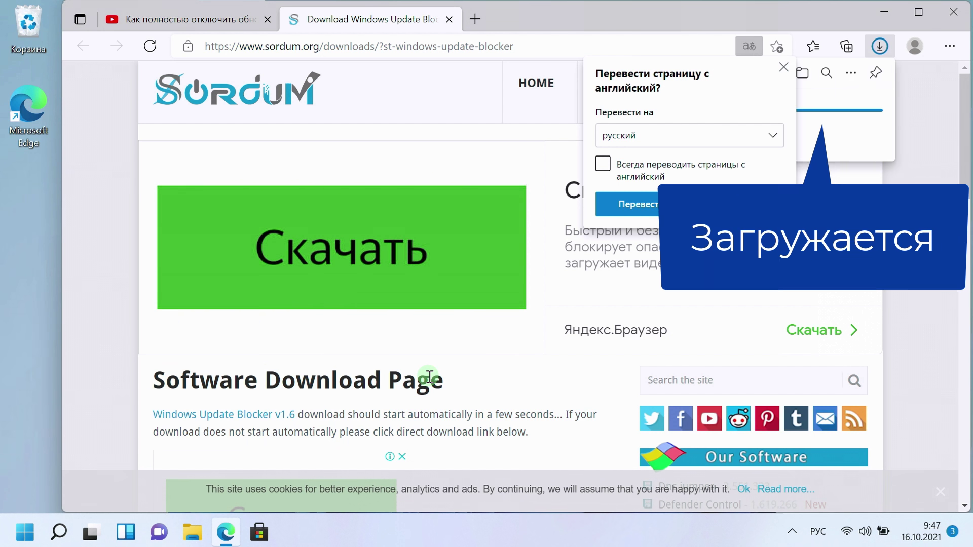
{"action": "left_click", "coordinate": [785, 70]}
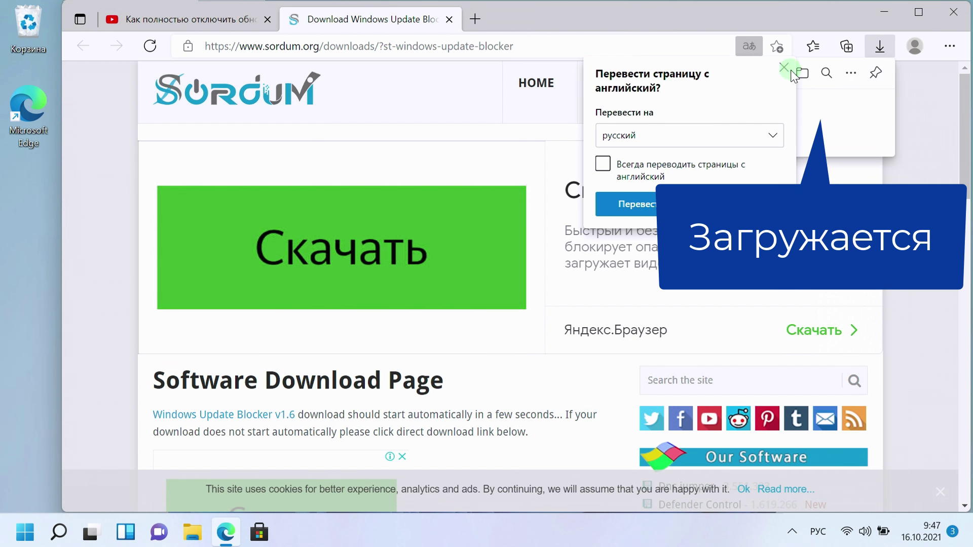
{"action": "left_click", "coordinate": [952, 13]}
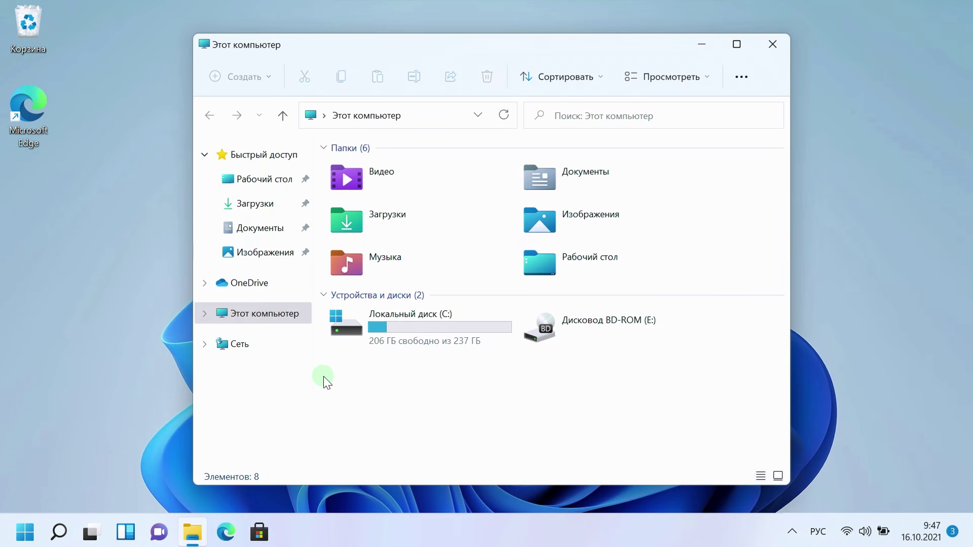
Step: Extract the Wub folder from Wub.zip in Загрузки onto the desktop and place it below the Microsoft Edge shortcut
{"action": "double_click", "coordinate": [381, 231]}
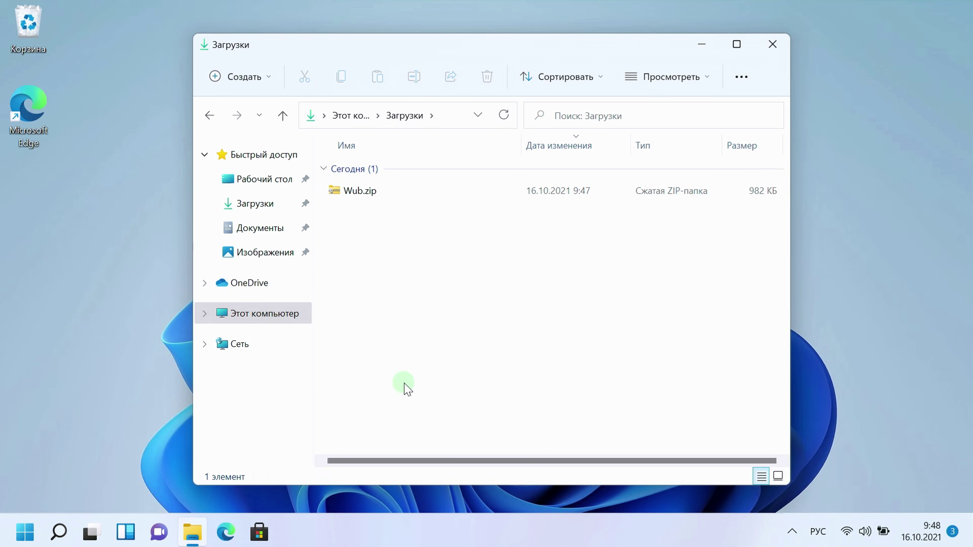
{"action": "left_click", "coordinate": [366, 193]}
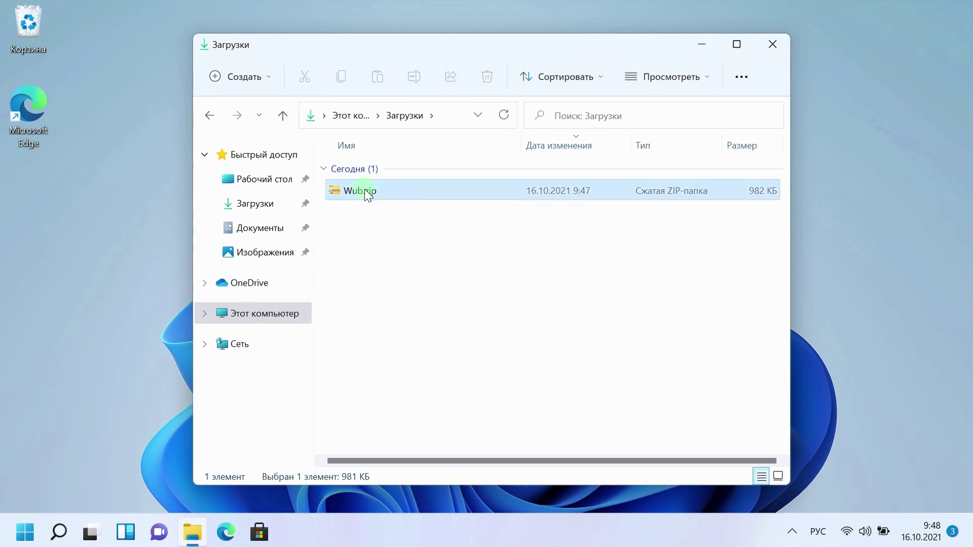
{"action": "double_click", "coordinate": [367, 193]}
{"action": "left_click_drag", "start_coordinate": [367, 176], "coordinate": [144, 249]}
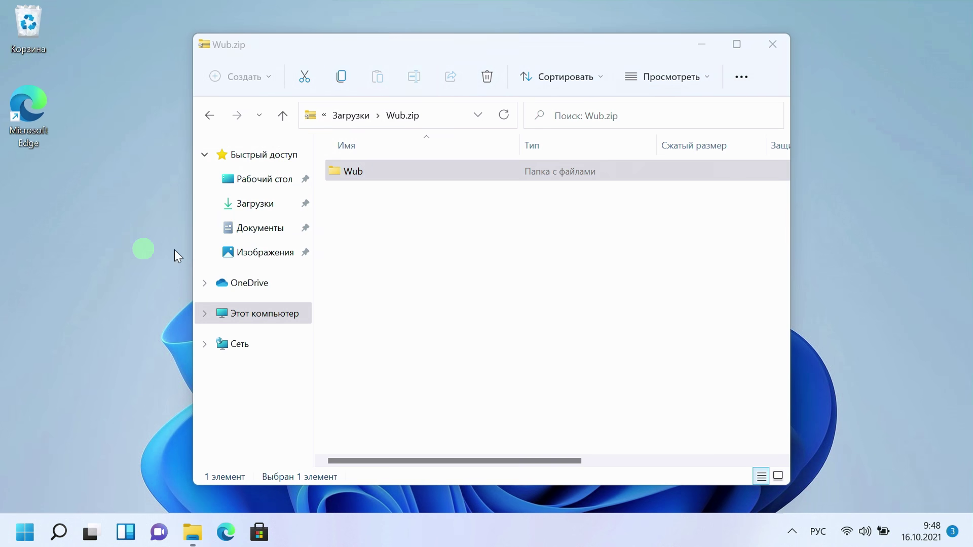
{"action": "left_click", "coordinate": [775, 45]}
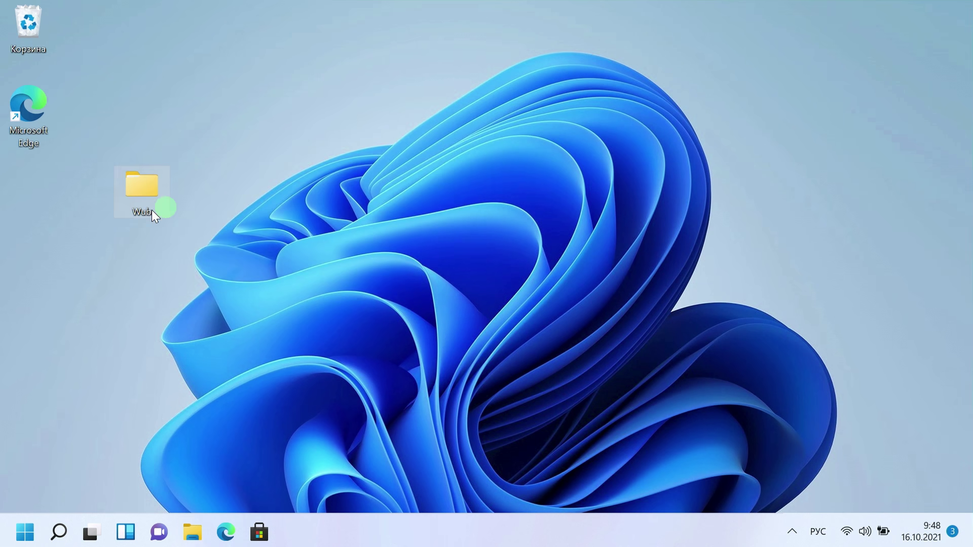
{"action": "left_click_drag", "start_coordinate": [50, 173], "coordinate": [42, 176]}
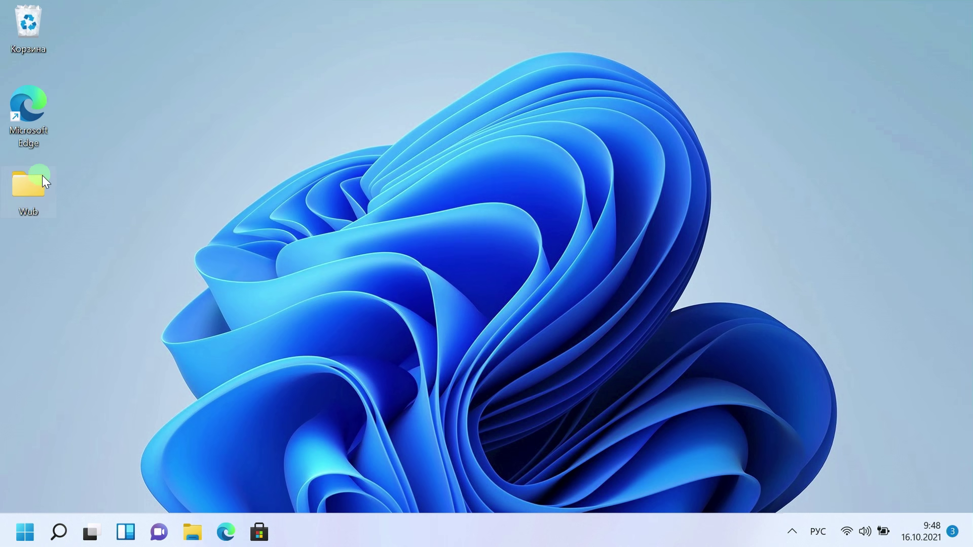
Step: Run Wub_x64.exe from the desktop Wub folder, allow it to make changes, and dismiss the folder window and language notification
{"action": "double_click", "coordinate": [38, 186]}
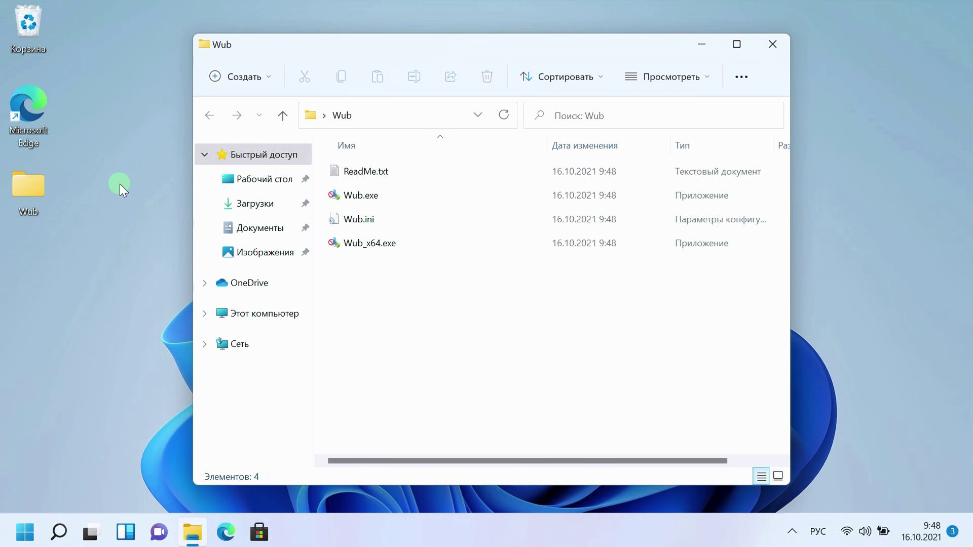
{"action": "double_click", "coordinate": [376, 242]}
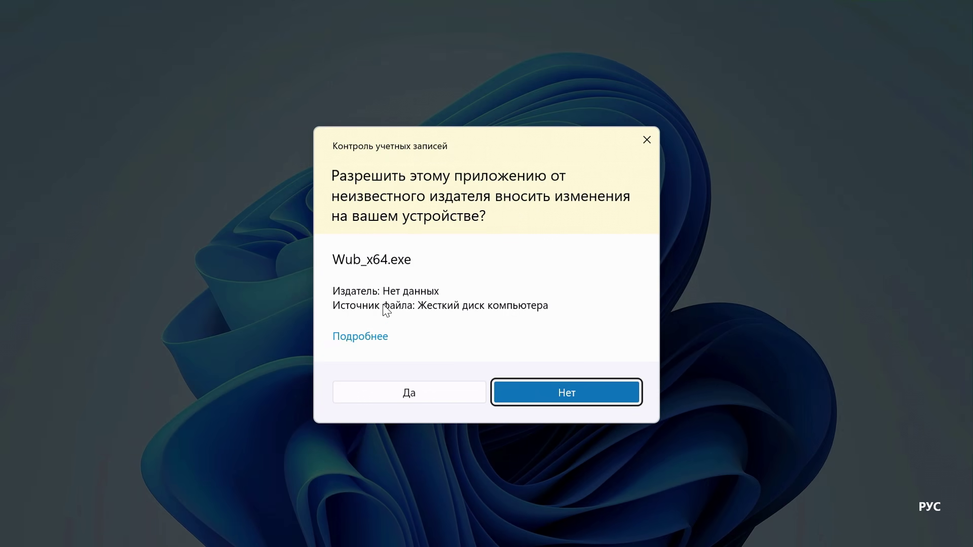
{"action": "left_click", "coordinate": [404, 392]}
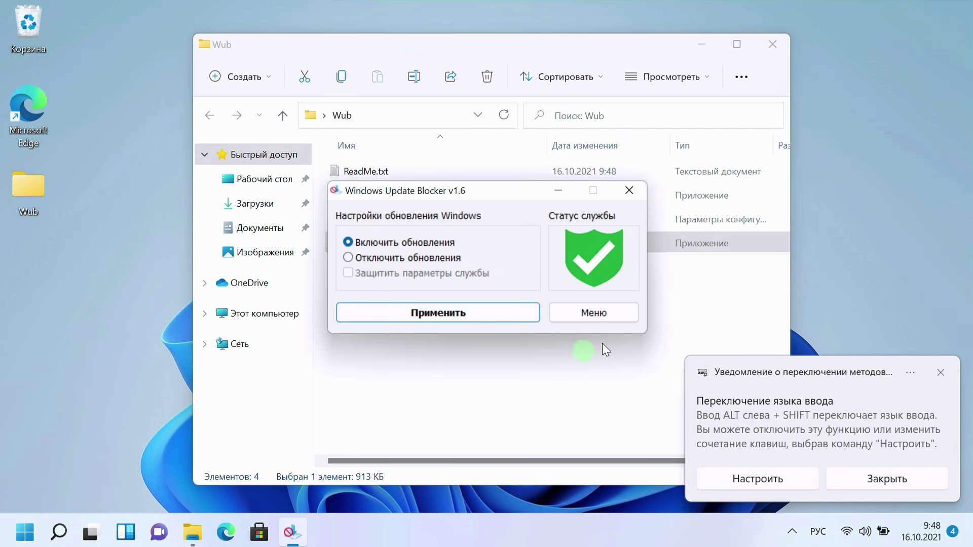
{"action": "left_click", "coordinate": [780, 44]}
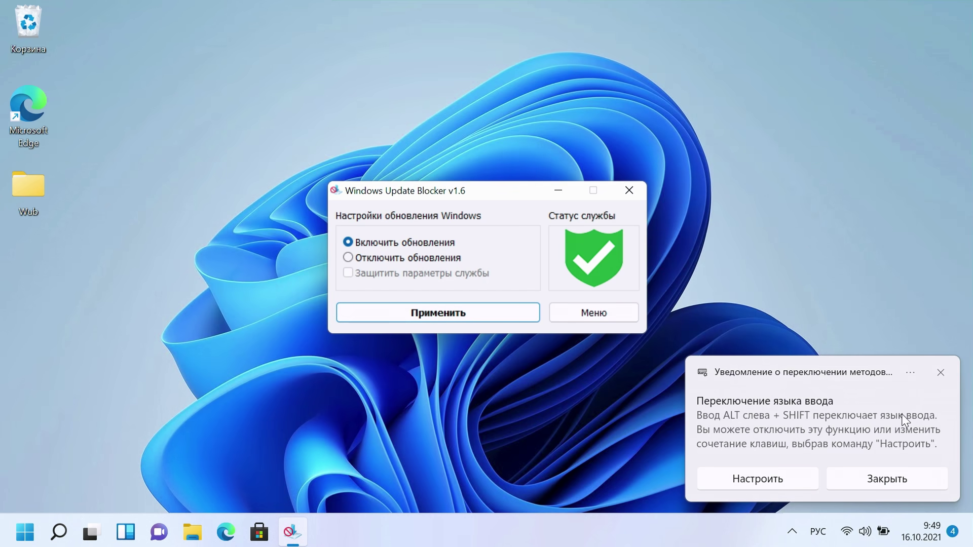
{"action": "left_click", "coordinate": [892, 478]}
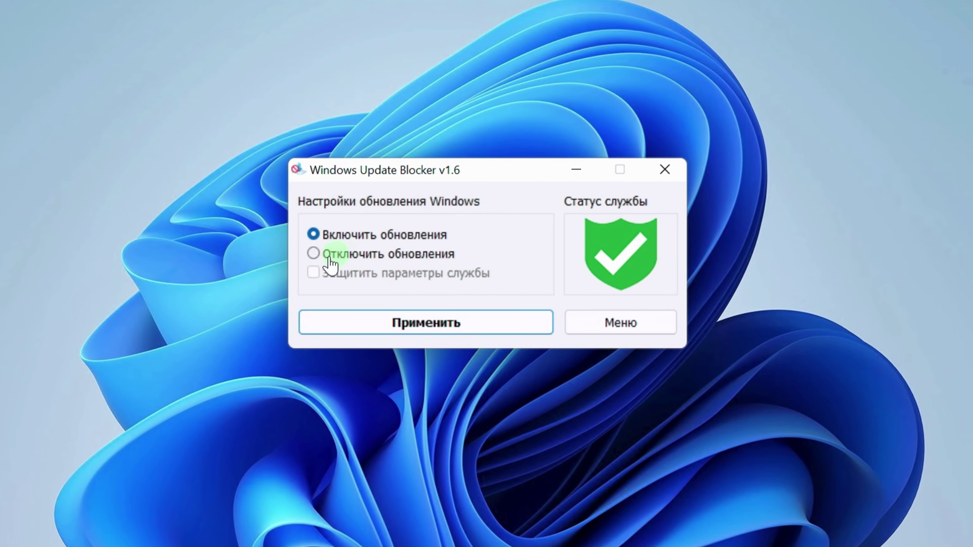
Step: Apply Отключить обновления with Защитить параметры службы enabled in Windows Update Blocker
{"action": "left_click", "coordinate": [314, 254]}
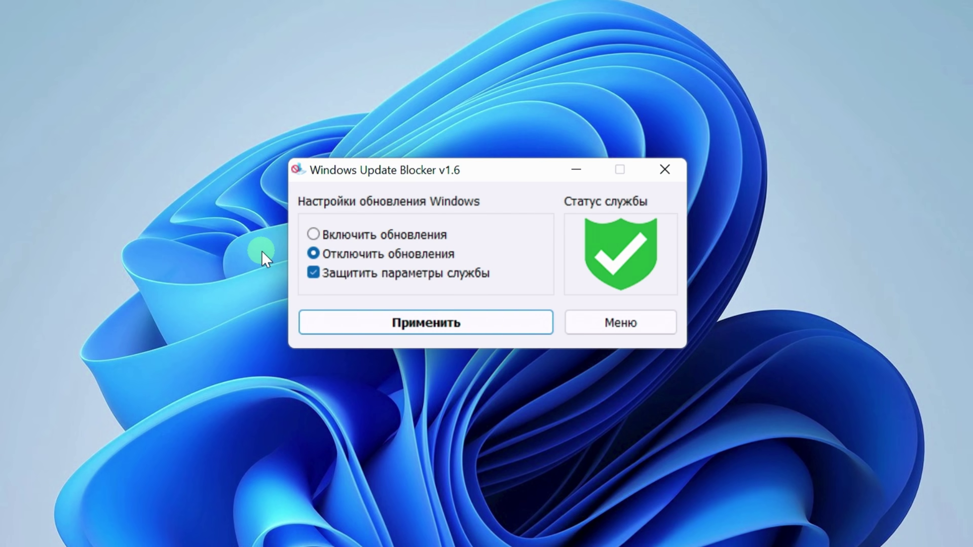
{"action": "left_click", "coordinate": [413, 332]}
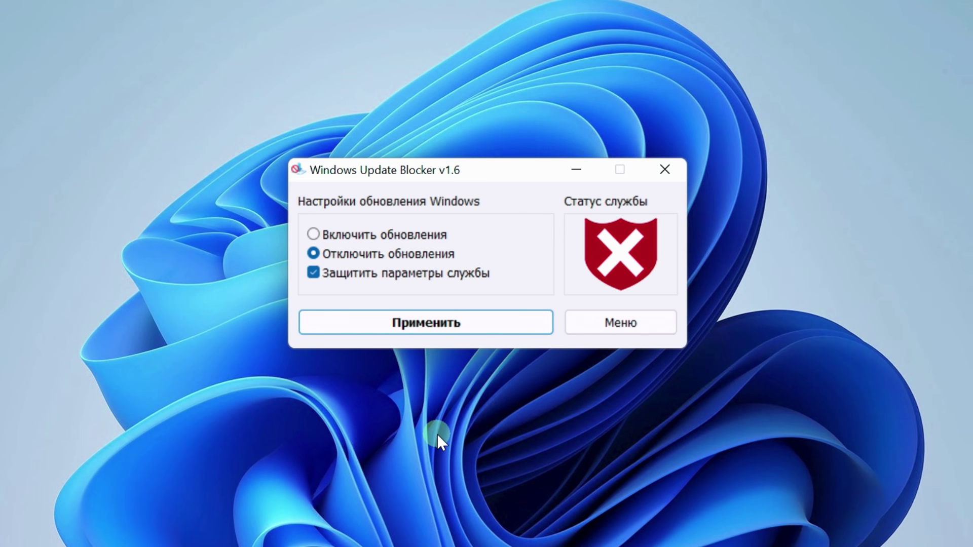
Step: Review the blocker's additional commands and available languages, and open Центр обновления Windows from it
{"action": "left_click", "coordinate": [605, 326]}
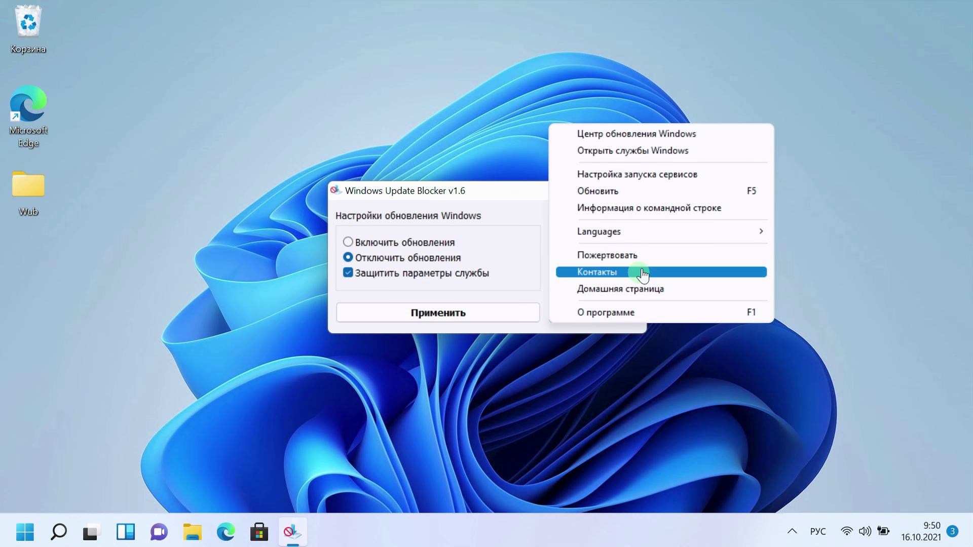
{"action": "mouse_move", "coordinate": [652, 231]}
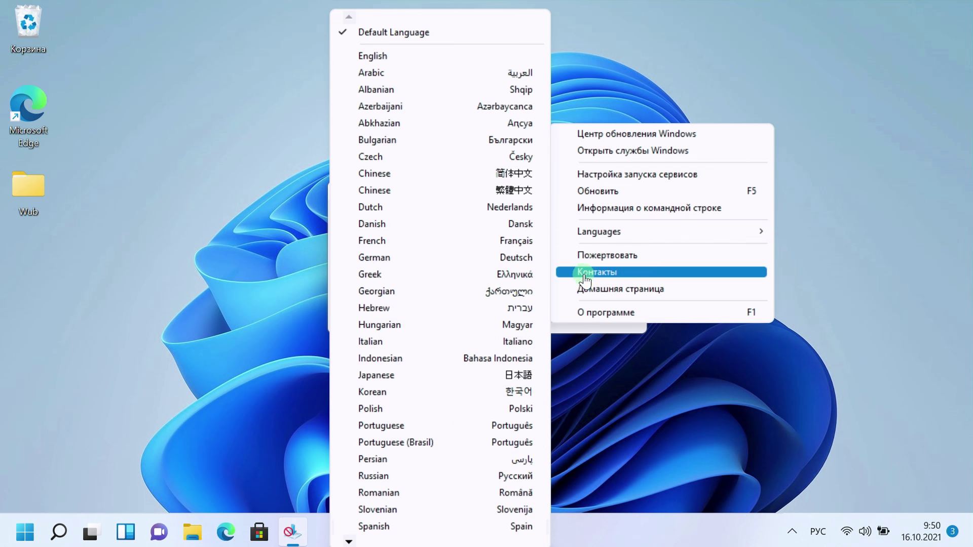
{"action": "left_click", "coordinate": [649, 133]}
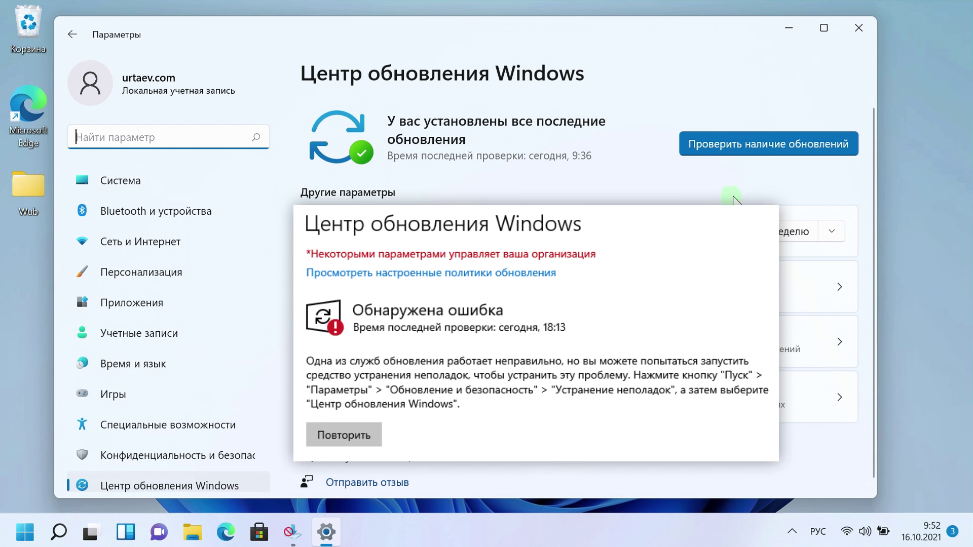
Step: Check for Windows updates several times to test whether the update service is blocked
{"action": "left_click", "coordinate": [746, 147]}
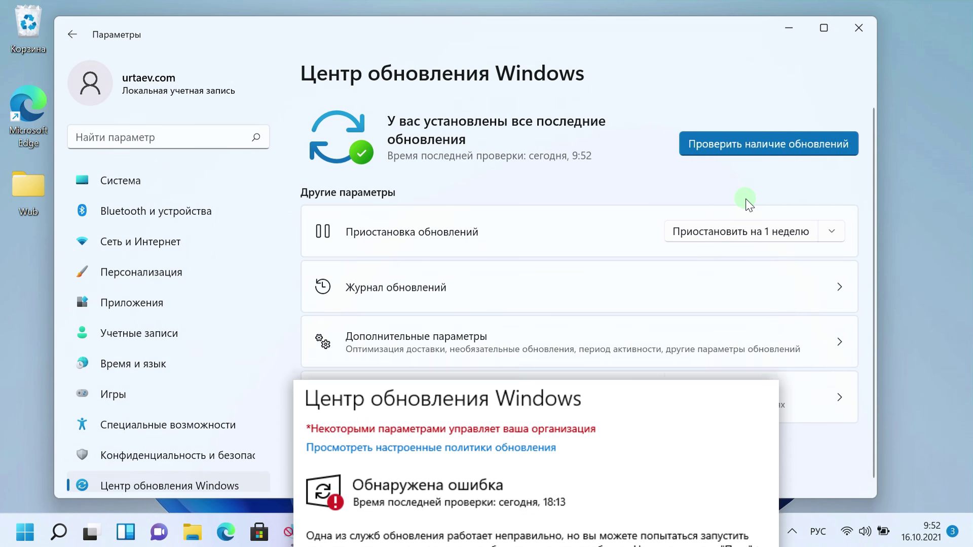
{"action": "left_click", "coordinate": [751, 152]}
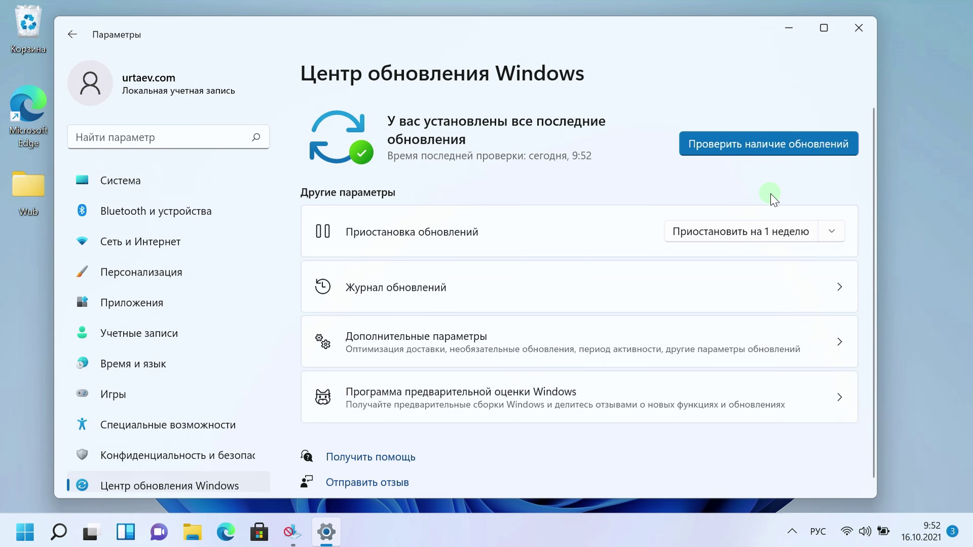
{"action": "left_click", "coordinate": [793, 149]}
{"action": "left_click", "coordinate": [789, 150]}
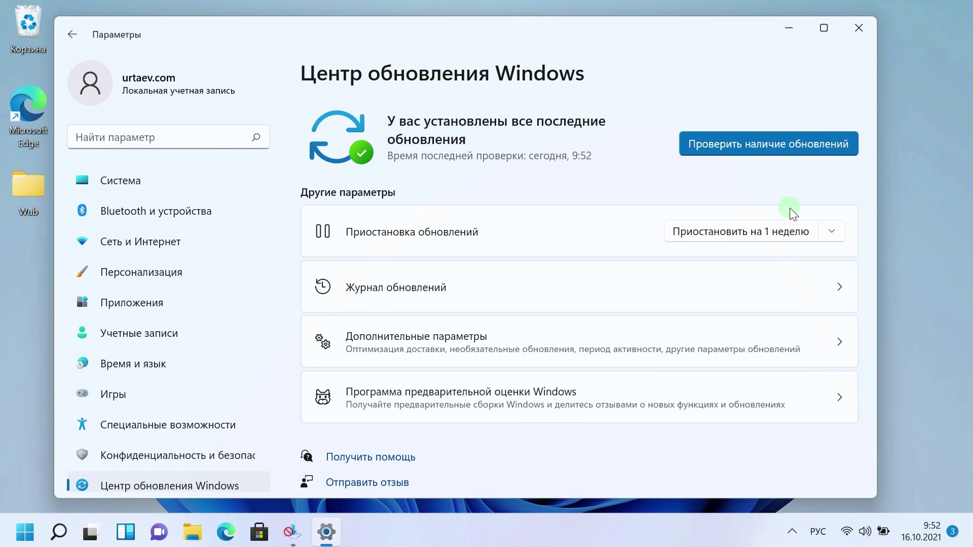
Step: Open Настроенные политики обновления under Дополнительные параметры and narrow the settings window to expose the blocker's service status
{"action": "left_click", "coordinate": [728, 339]}
{"action": "scroll", "coordinate": [725, 336], "scroll_direction": "down", "scroll_amount": 6}
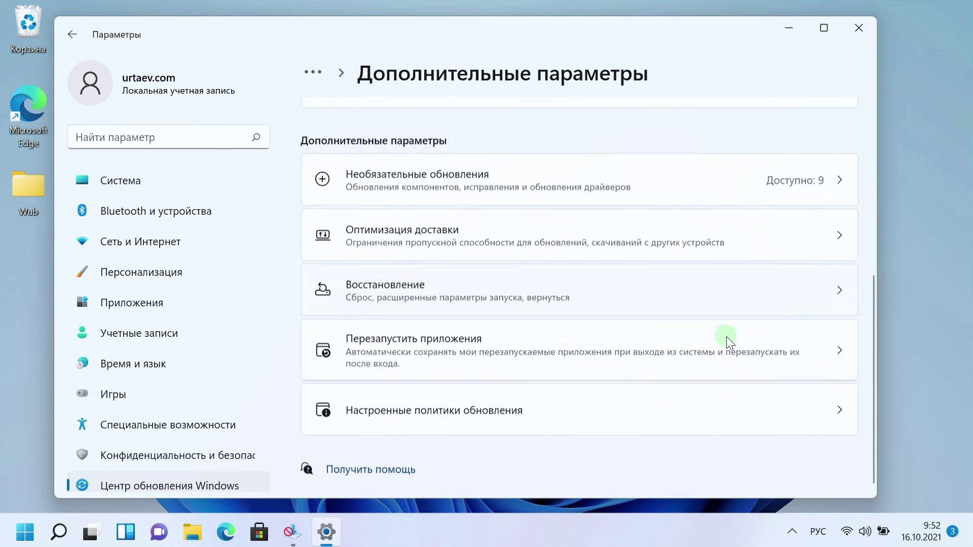
{"action": "left_click", "coordinate": [561, 404]}
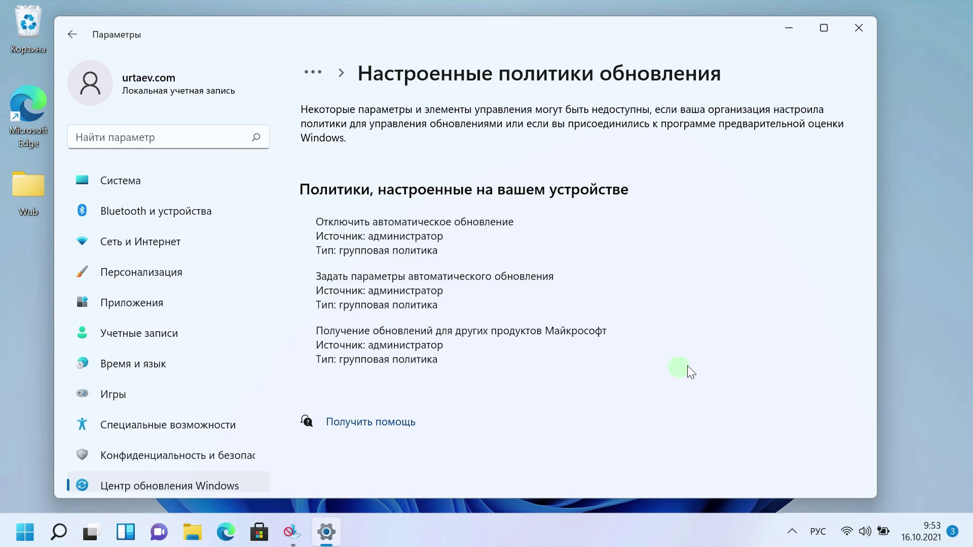
{"action": "left_click_drag", "start_coordinate": [877, 301], "coordinate": [538, 318]}
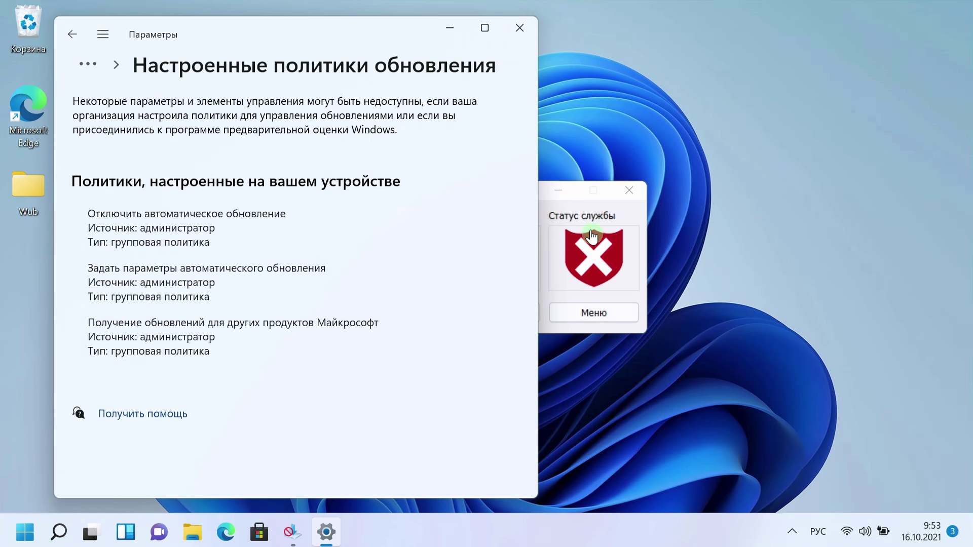
Step: Arrange the Windows Update Blocker window beside a slightly widened settings window and return to Центр обновления Windows
{"action": "left_click", "coordinate": [547, 199]}
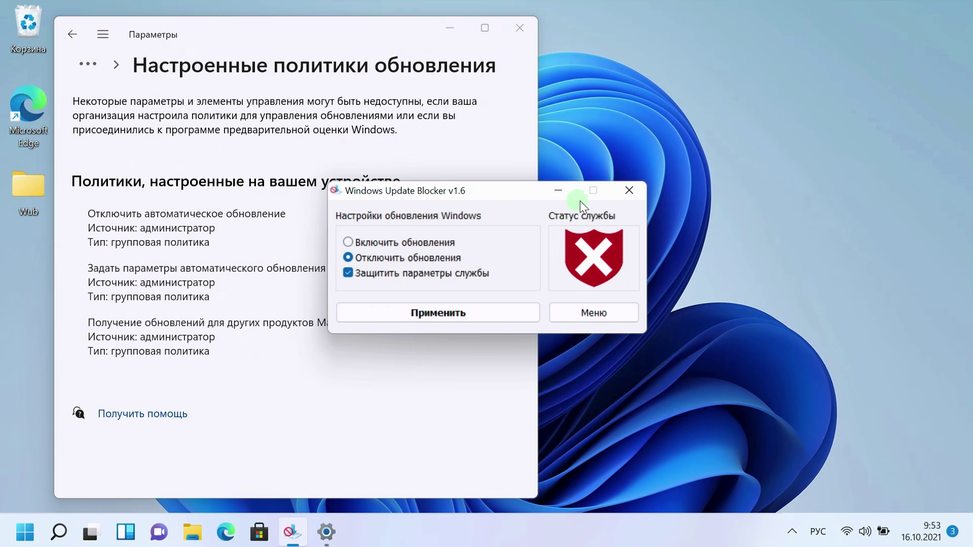
{"action": "left_click_drag", "start_coordinate": [522, 199], "coordinate": [803, 194]}
{"action": "left_click_drag", "start_coordinate": [538, 289], "coordinate": [597, 289]}
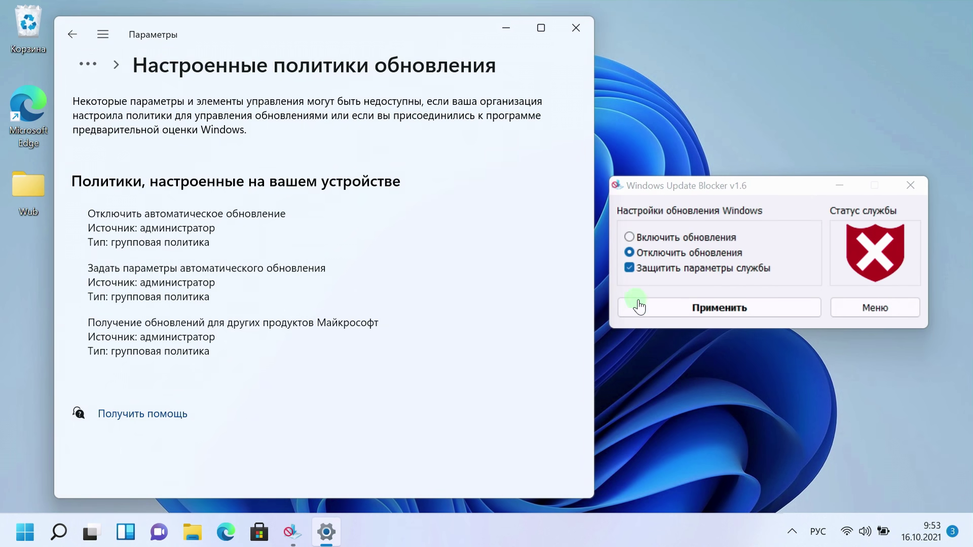
{"action": "left_click", "coordinate": [71, 36]}
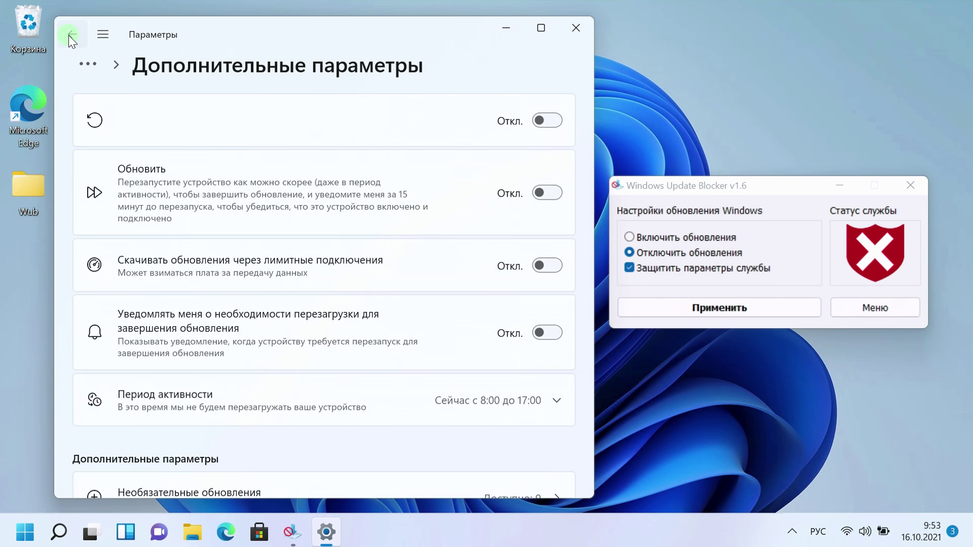
{"action": "left_click", "coordinate": [71, 36]}
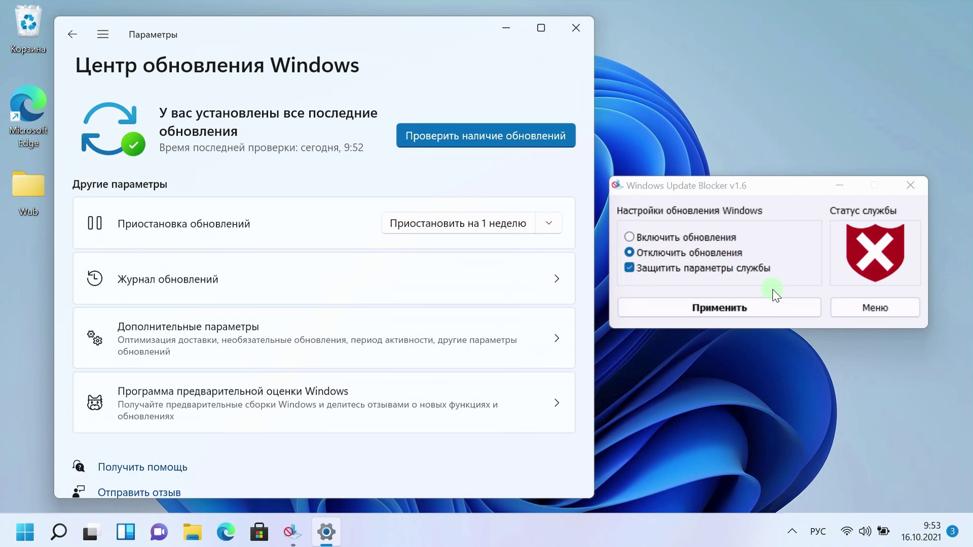
Step: Apply Включить обновления in Windows Update Blocker and check for Windows updates to test the service
{"action": "left_click", "coordinate": [633, 239]}
{"action": "left_click", "coordinate": [717, 307]}
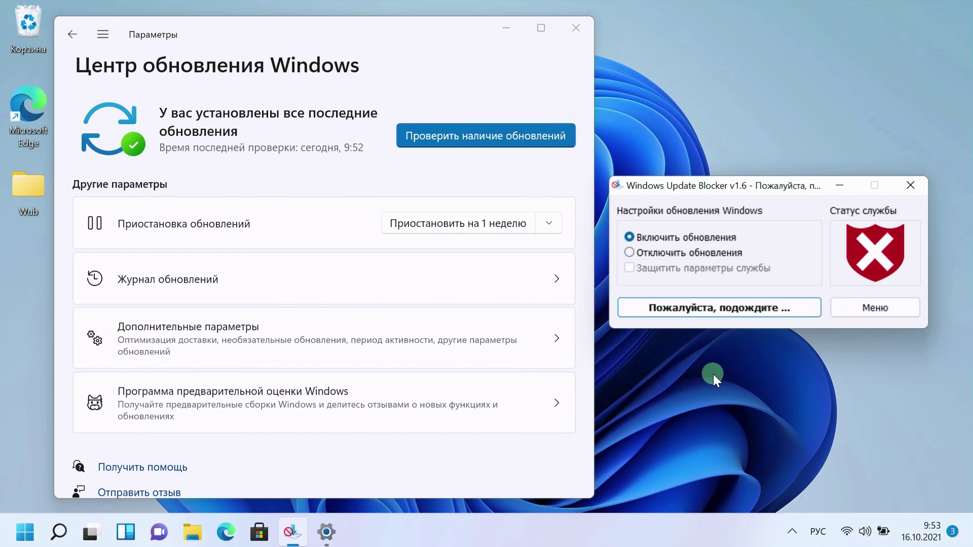
{"action": "left_click", "coordinate": [501, 140]}
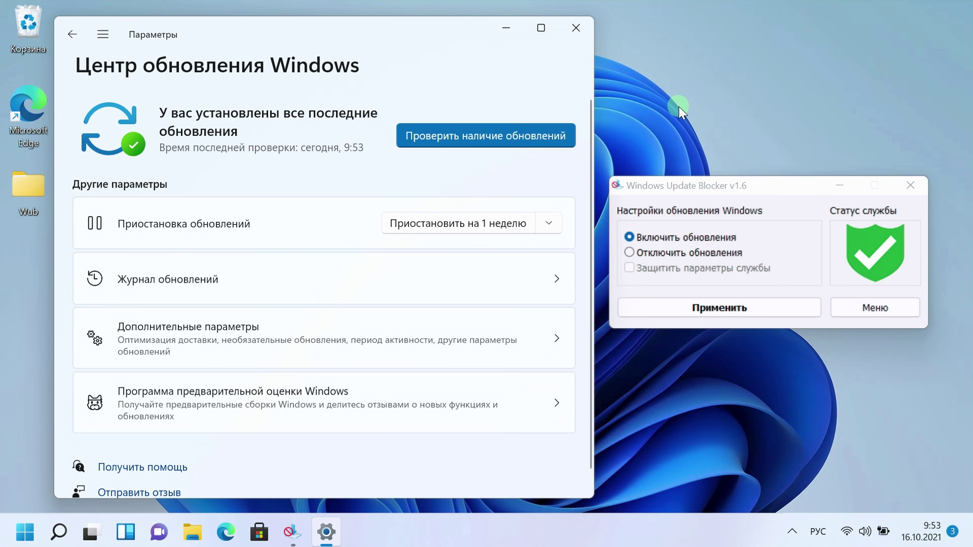
Step: Reopen Настроенные политики обновления from Дополнительные параметры to examine the update policies with the blocker set to Включить обновления
{"action": "left_click", "coordinate": [418, 334]}
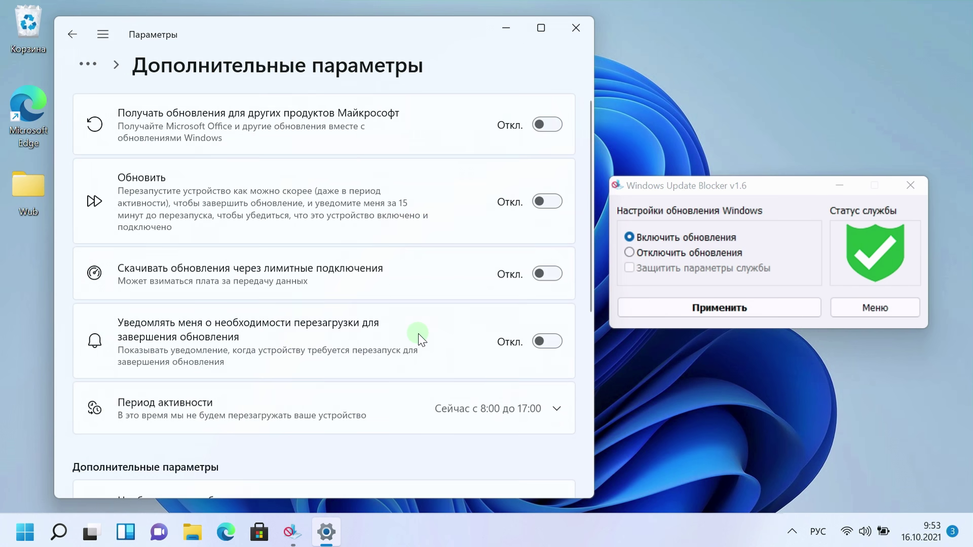
{"action": "scroll", "coordinate": [410, 418], "scroll_direction": "down", "scroll_amount": 5}
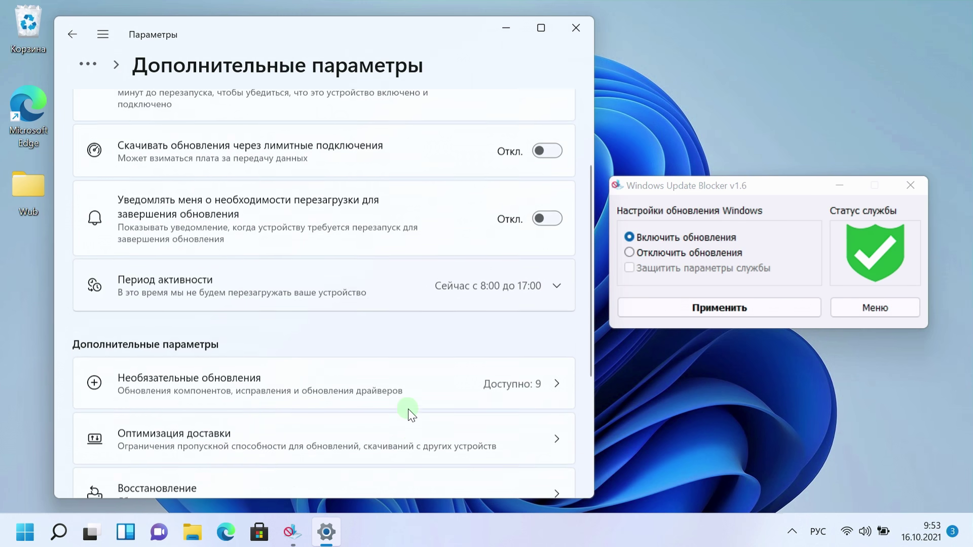
{"action": "left_click", "coordinate": [405, 423]}
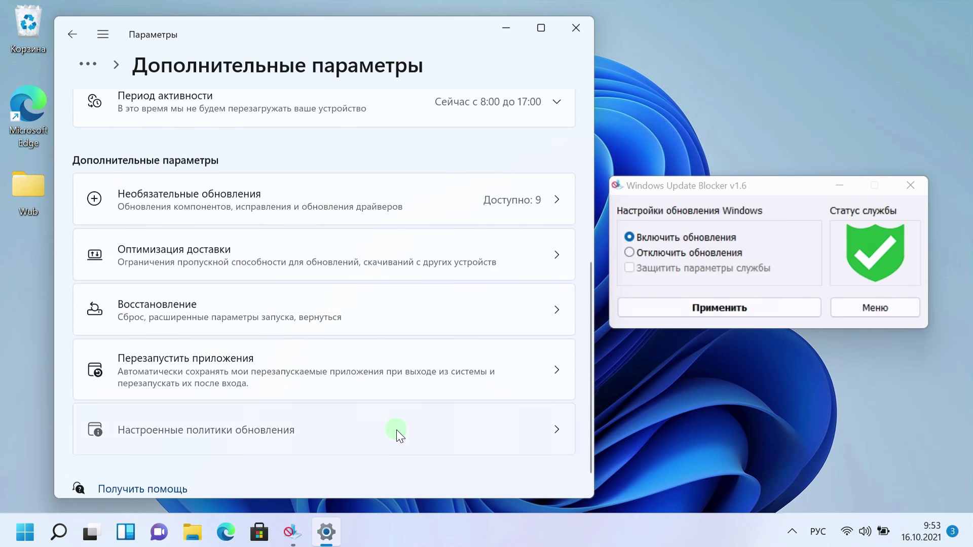